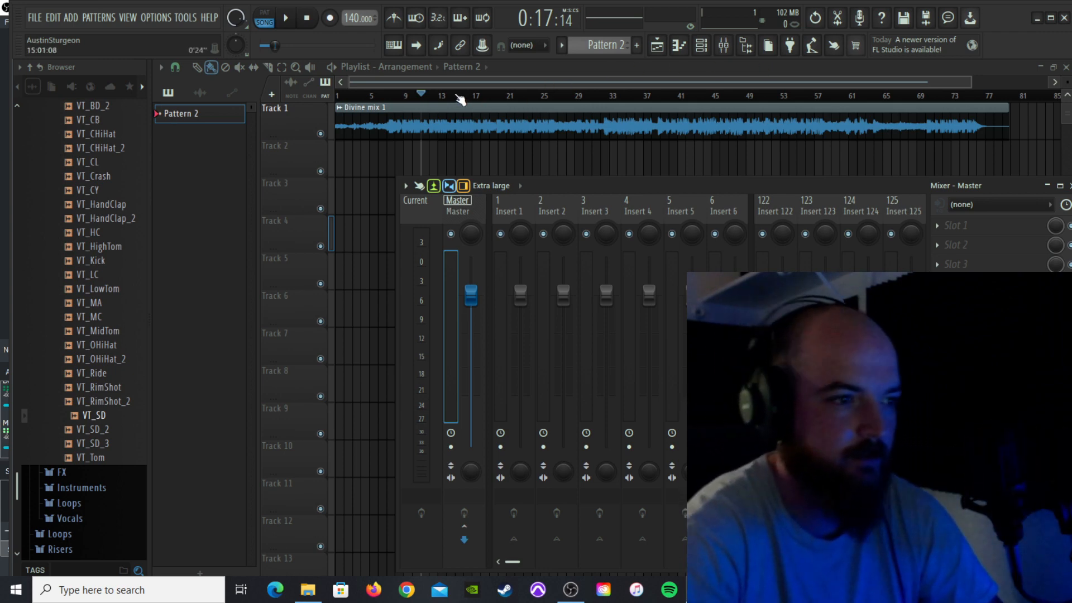
Step: Hide the mixer and set the playlist's playback position to bar 9 of the Divine mix 1 clip
scroll(454, 89, up, 3)
key(F9)
drag(454, 88, 281, 115)
scroll(423, 87, down, 1)
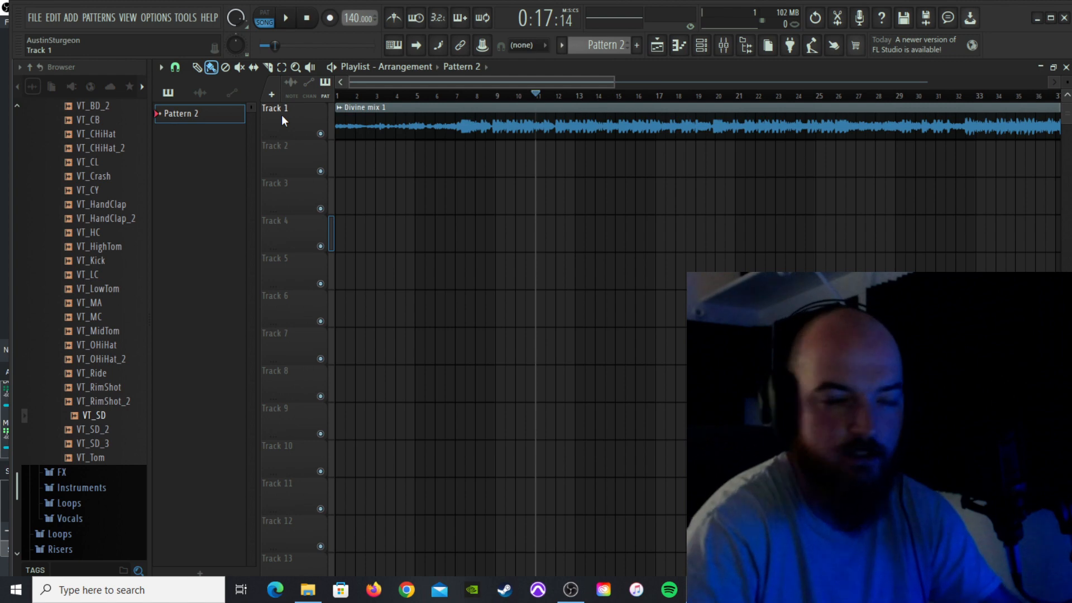
drag(553, 81, 564, 81)
click(464, 96)
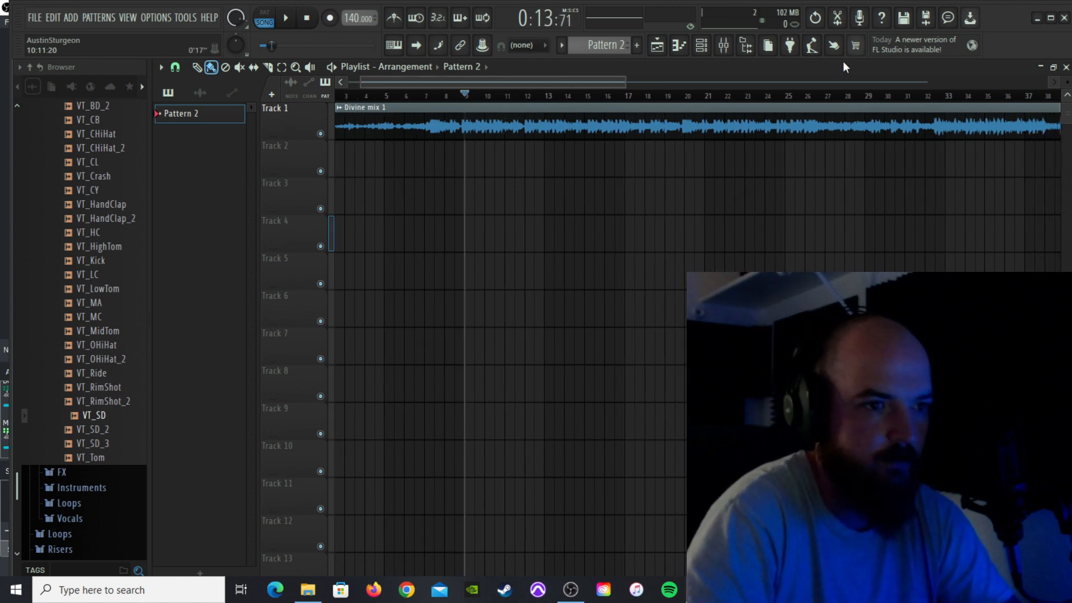
Step: Bring up the mixer, place it clear of the audio clip, and load Fruity Parametric EQ 2 into the master's first effect slot
click(724, 45)
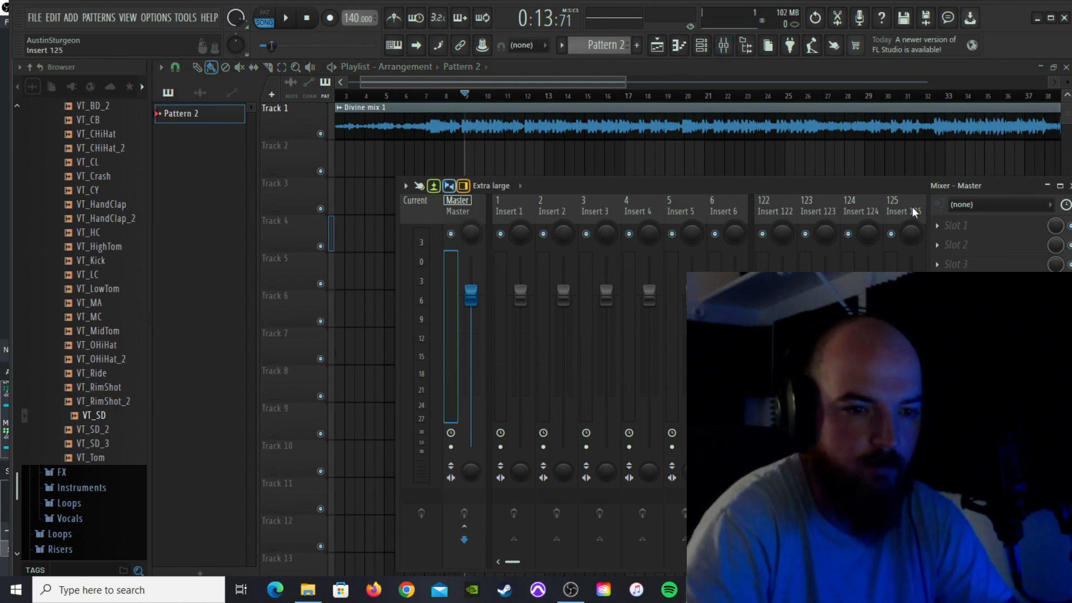
drag(898, 187, 779, 153)
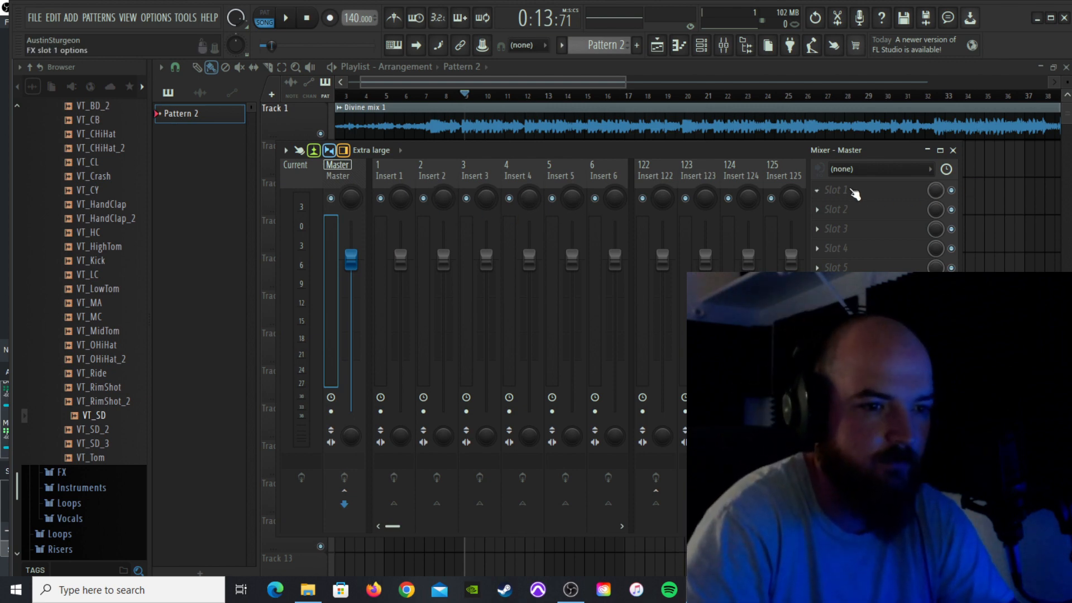
click(827, 192)
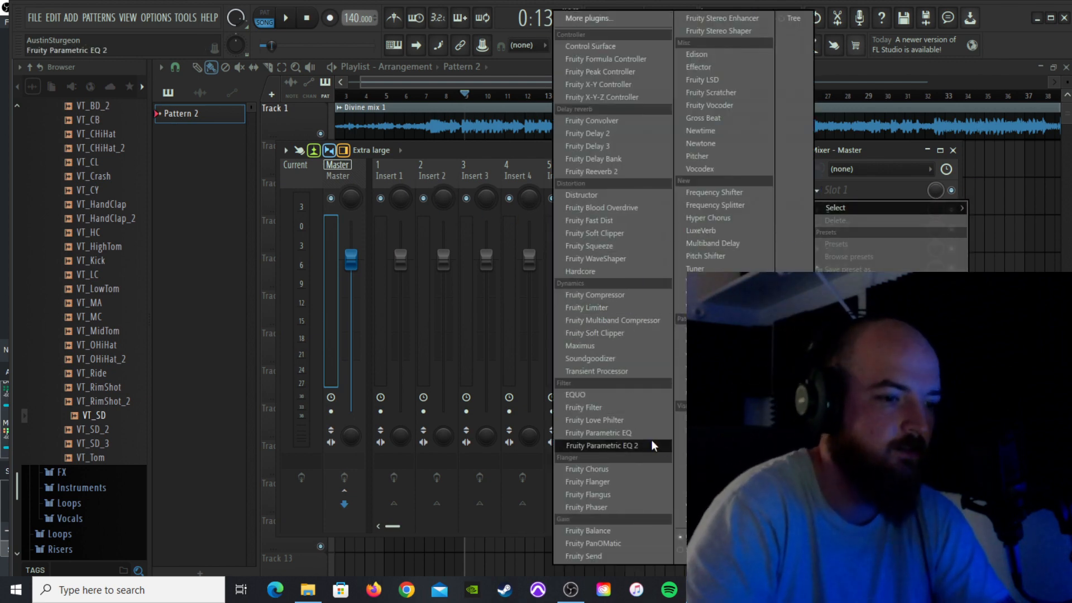
click(635, 445)
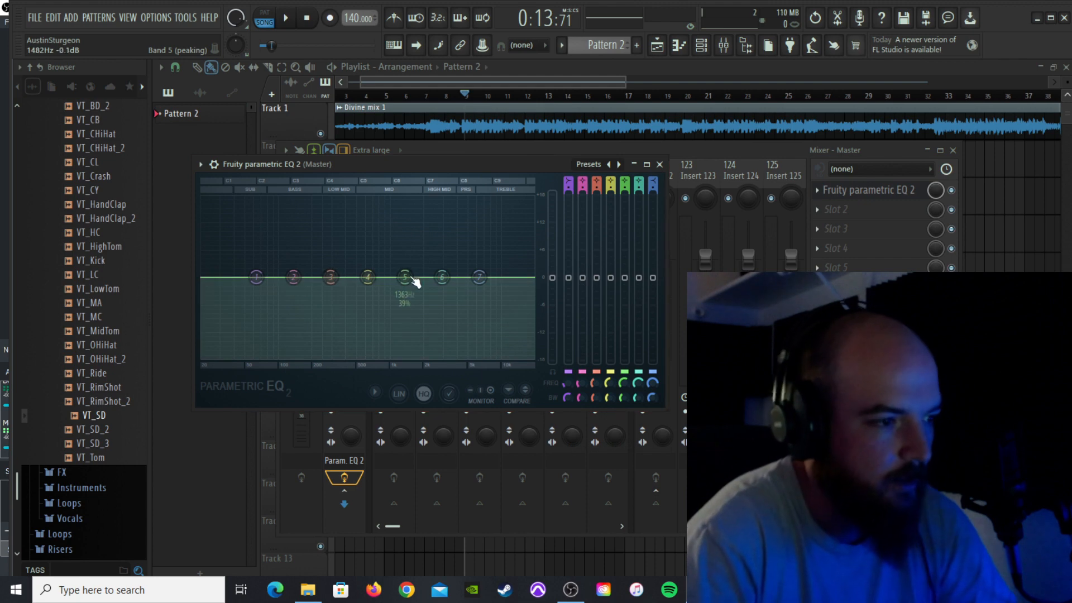
Step: Load the "30Hz + 18kHz cut" preset in Fruity Parametric EQ 2
click(201, 164)
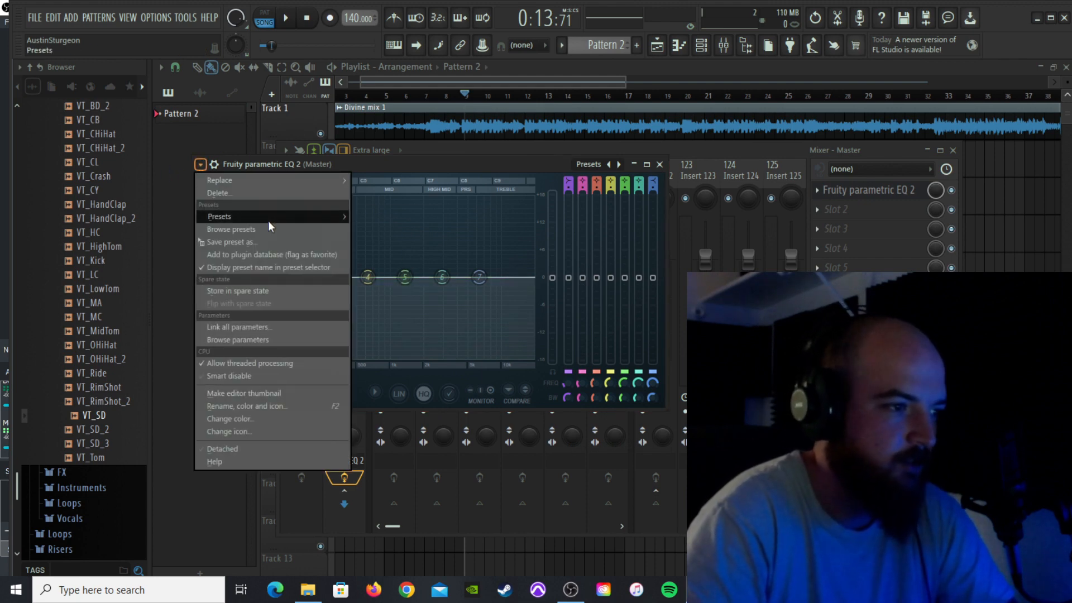
mouse_move(268, 220)
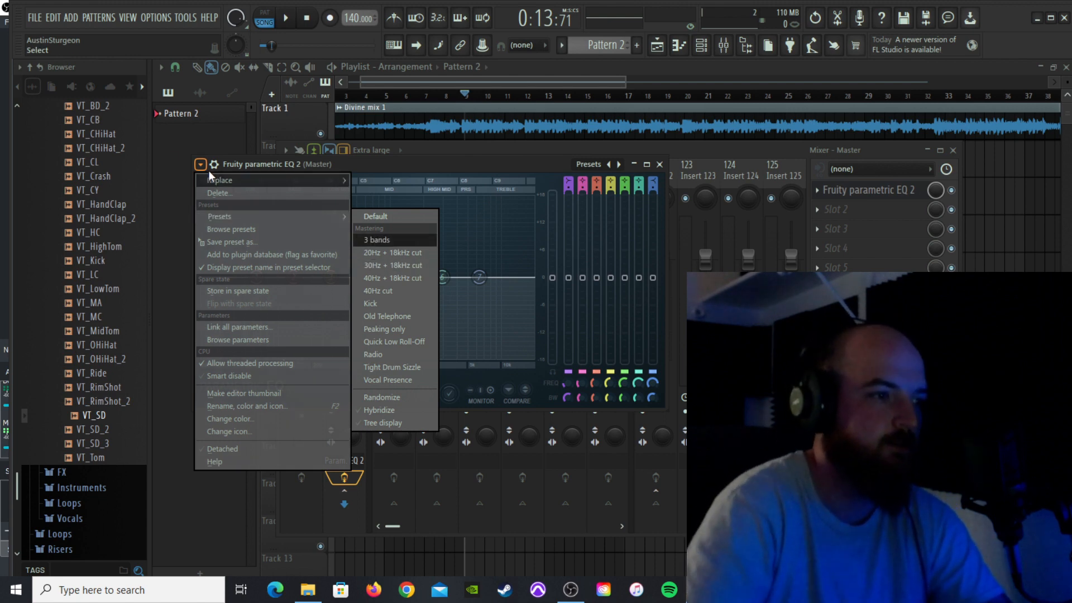
mouse_move(220, 179)
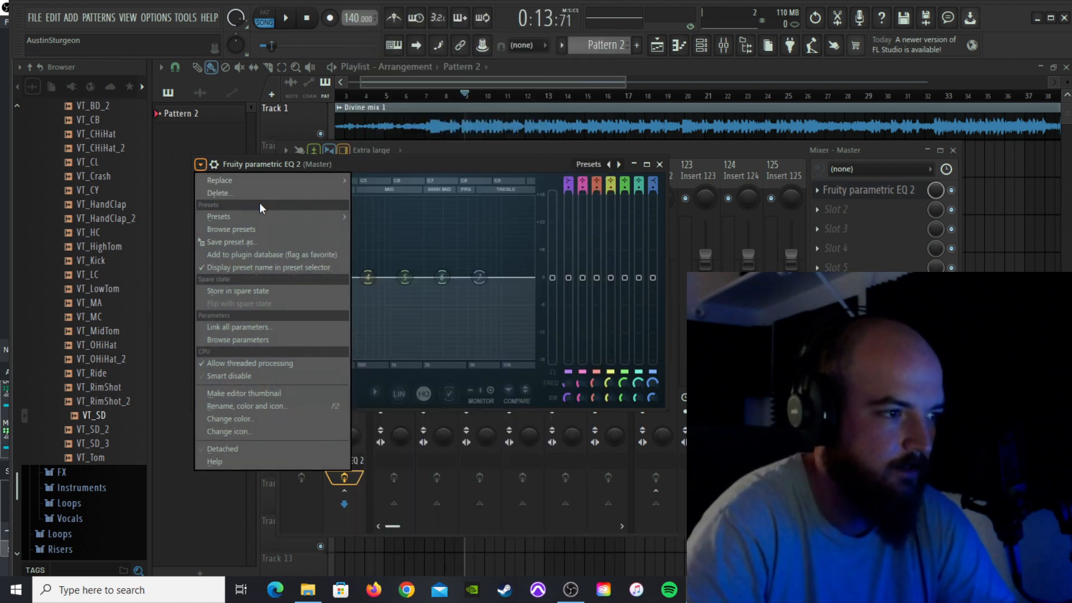
click(367, 266)
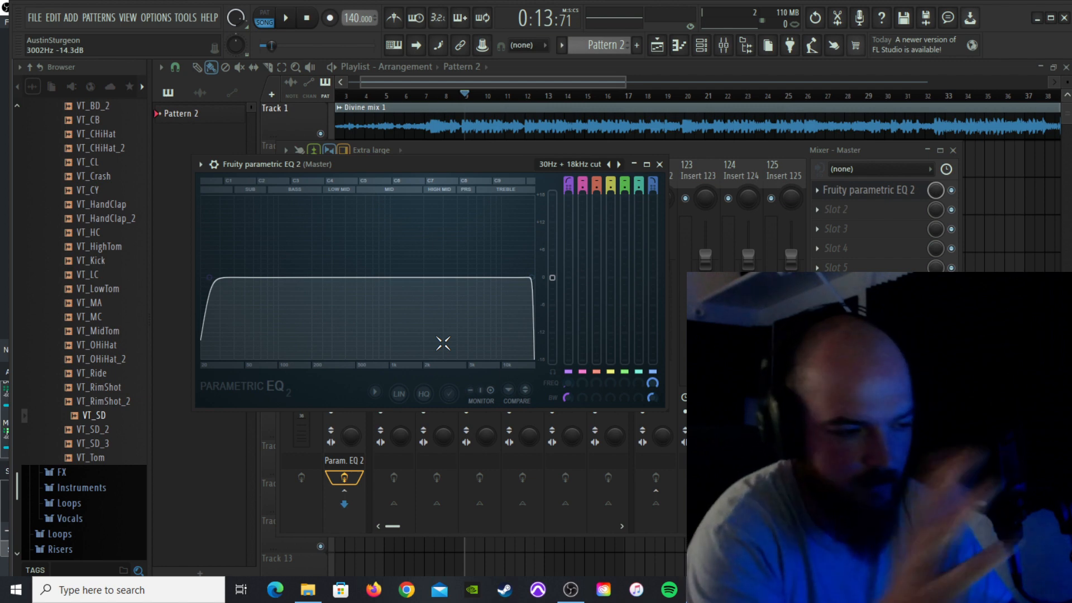
Step: During playback, raise the band 1 high-pass cutoff to 30 Hz and slightly lower the band 7 low-pass cutoff
key(space)
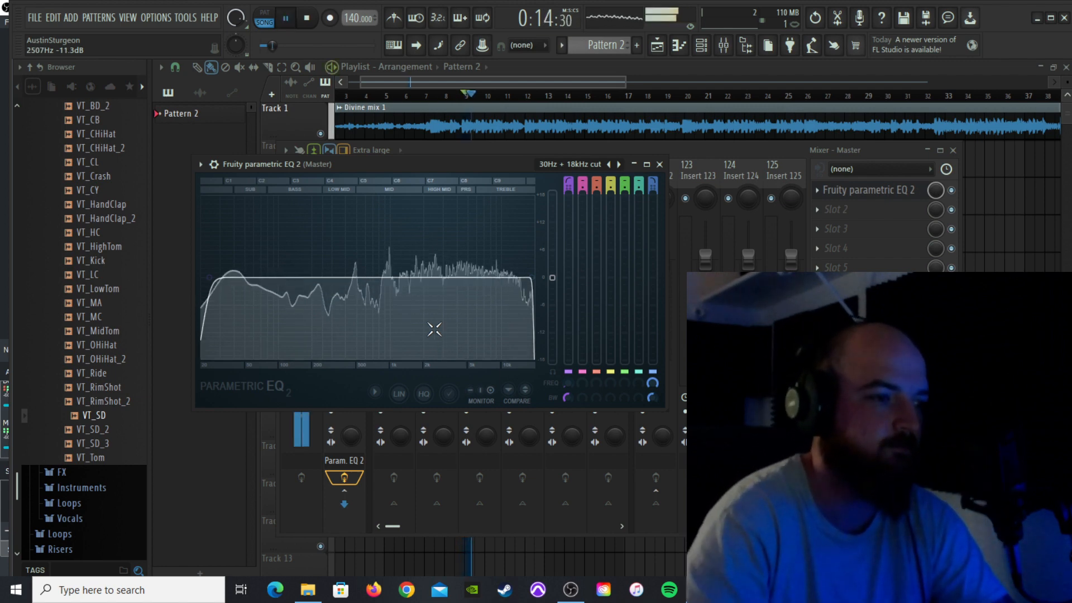
drag(568, 383, 567, 376)
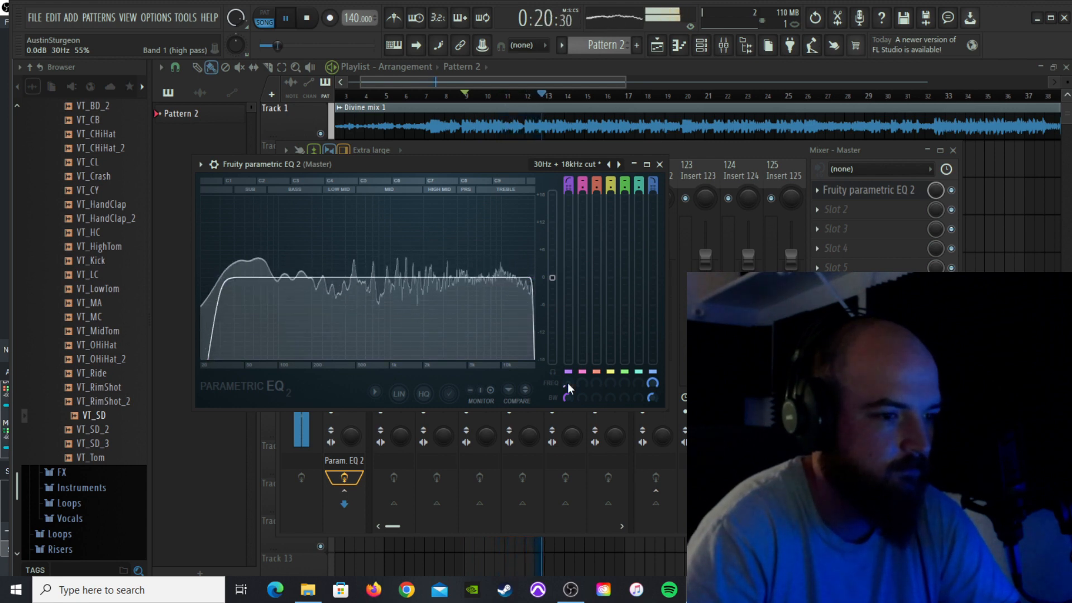
drag(652, 383, 652, 385)
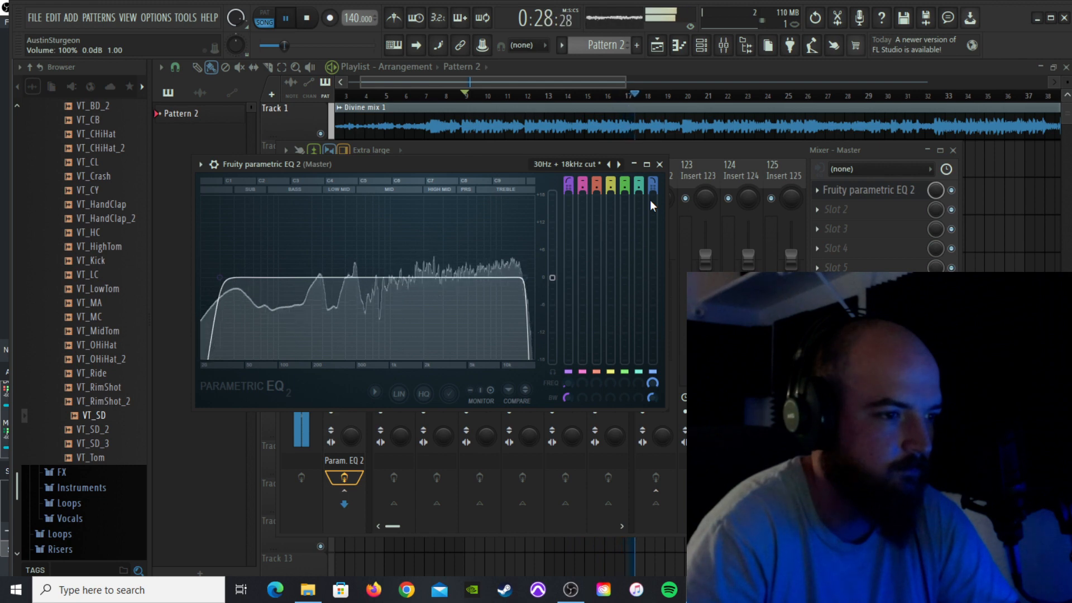
key(space)
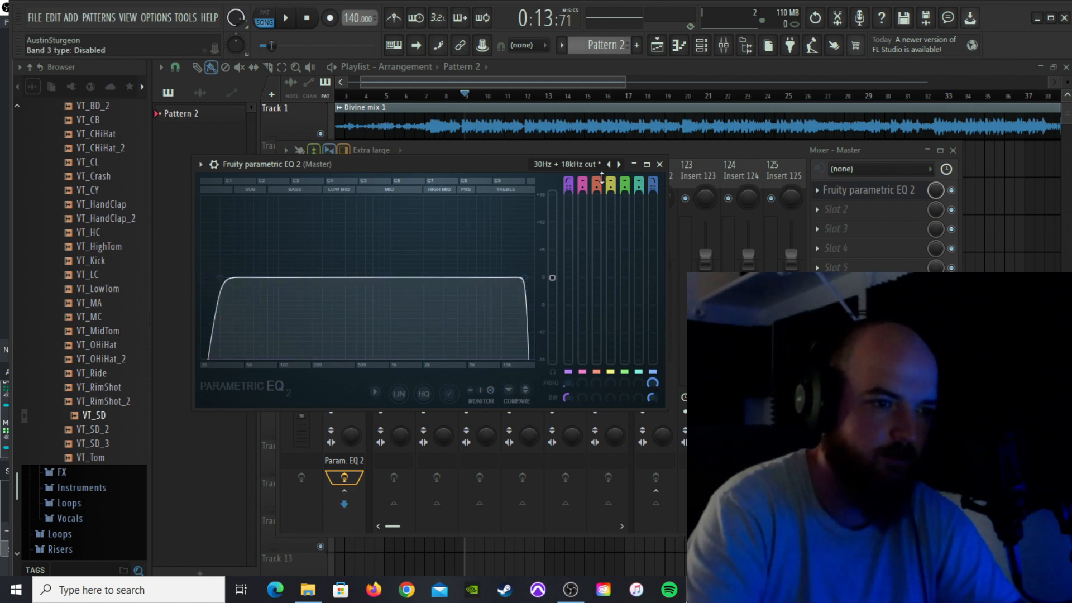
Step: Enable EQ band 3 as a peaking filter and boost it about 2 dB near 500 Hz, keeping band 2 disabled
scroll(602, 177, down, 4)
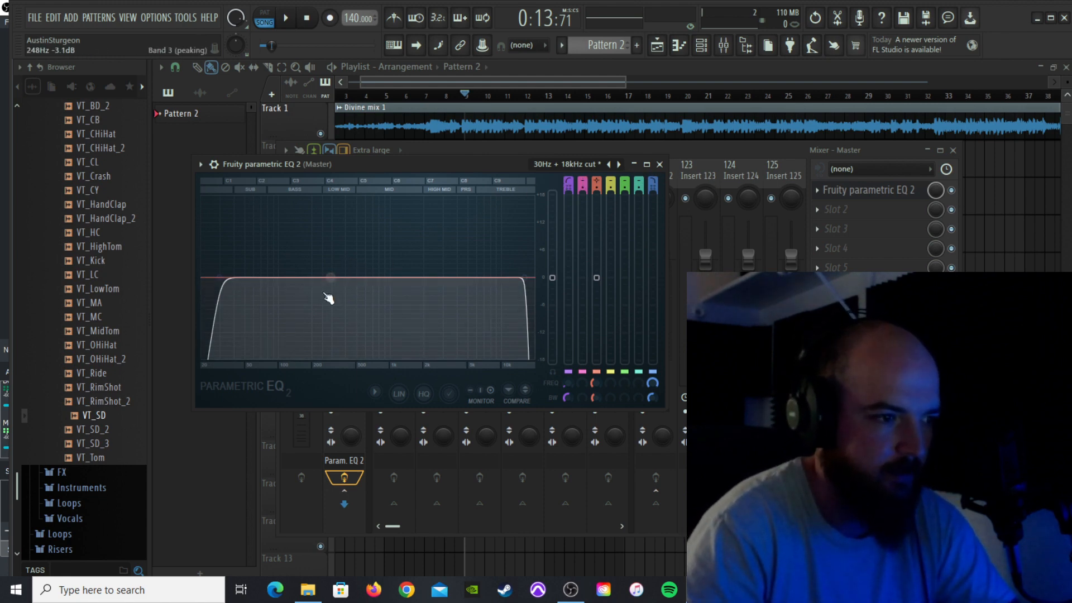
drag(332, 277, 361, 269)
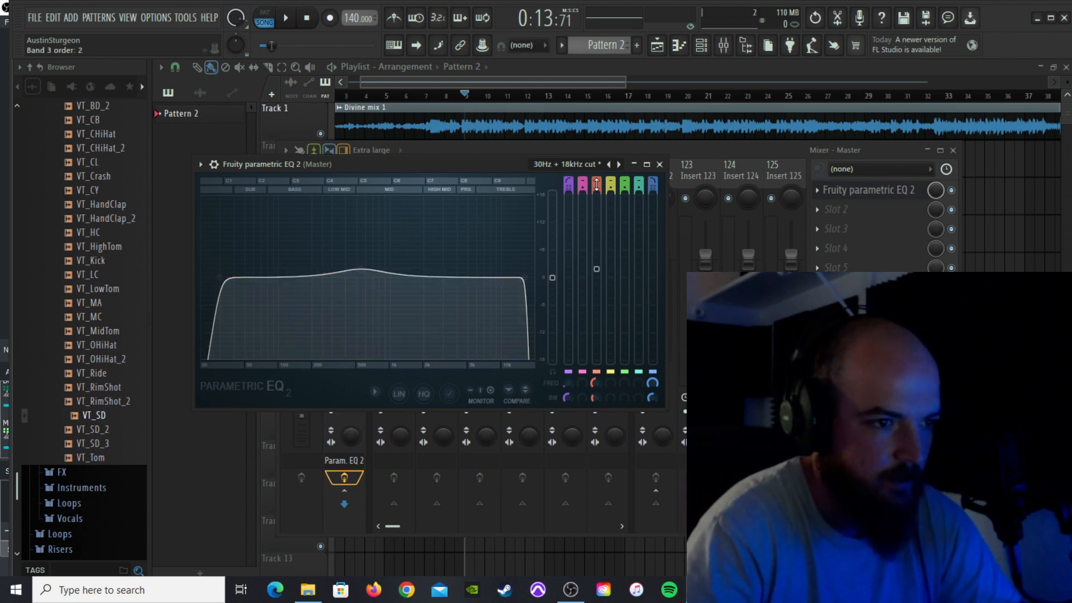
scroll(585, 180, up, 3)
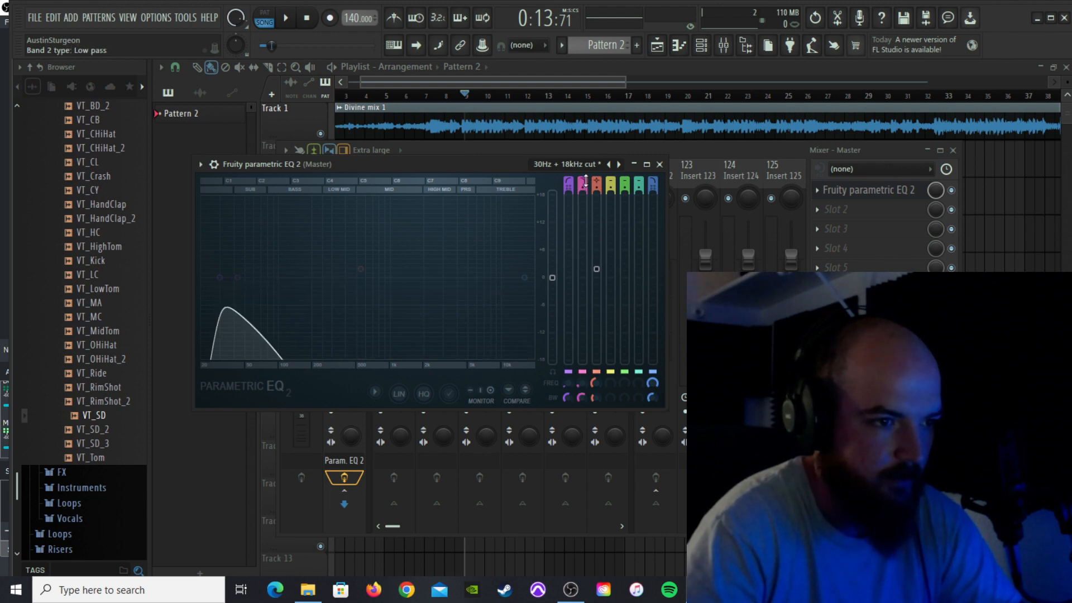
scroll(585, 180, down, 3)
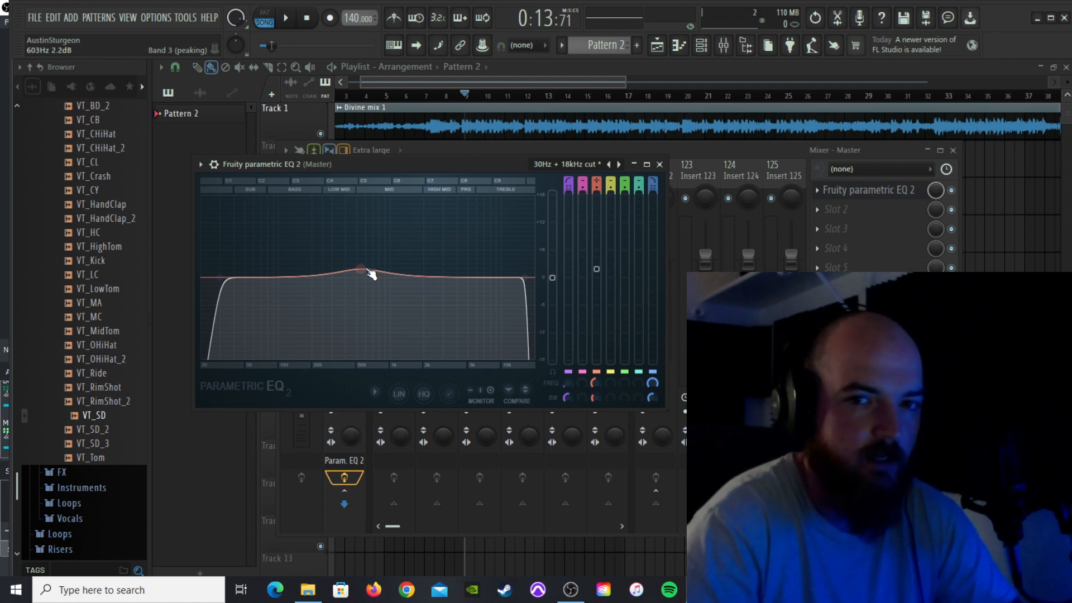
Step: During playback, narrow EQ band 3 to 4% bandwidth and sweep its boost down to 227 Hz at about 3.6 dB
key(space)
drag(372, 273, 342, 244)
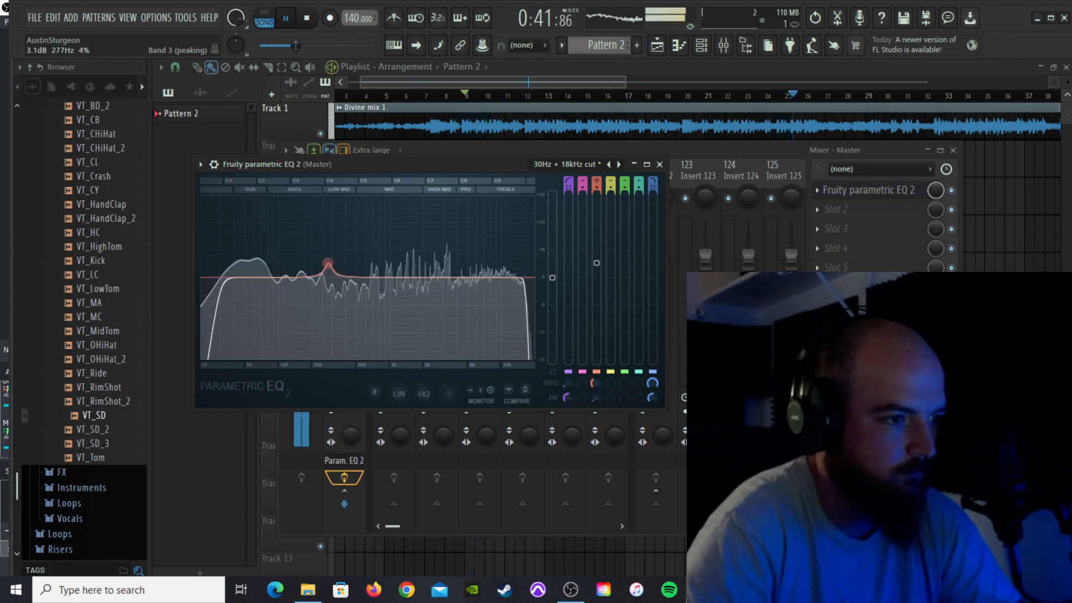
mouse_move(328, 262)
mouse_down()
mouse_move(352, 266)
mouse_move(319, 261)
mouse_up()
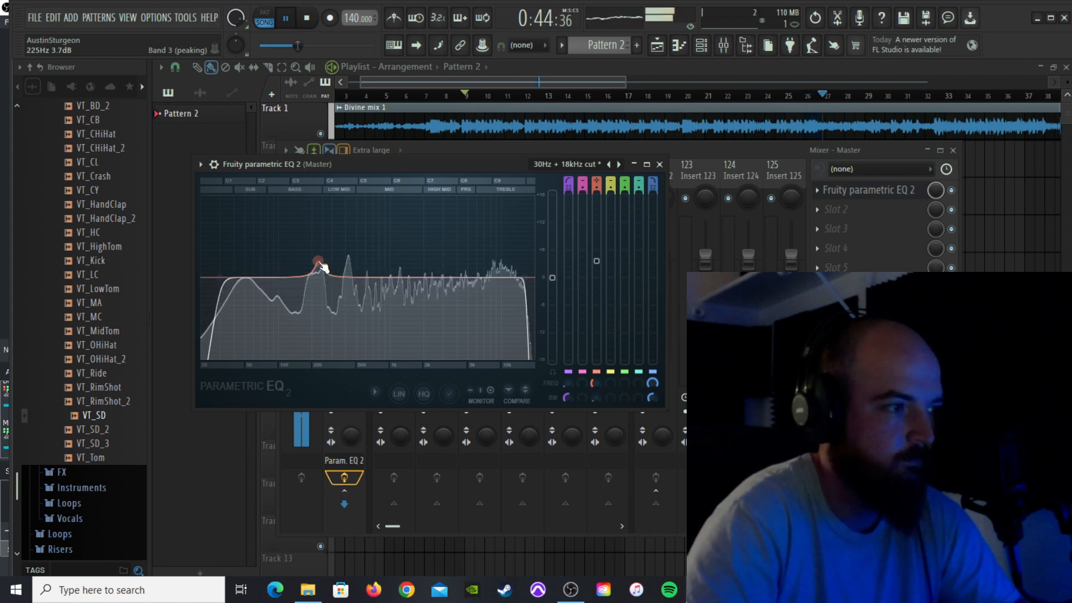
key(space)
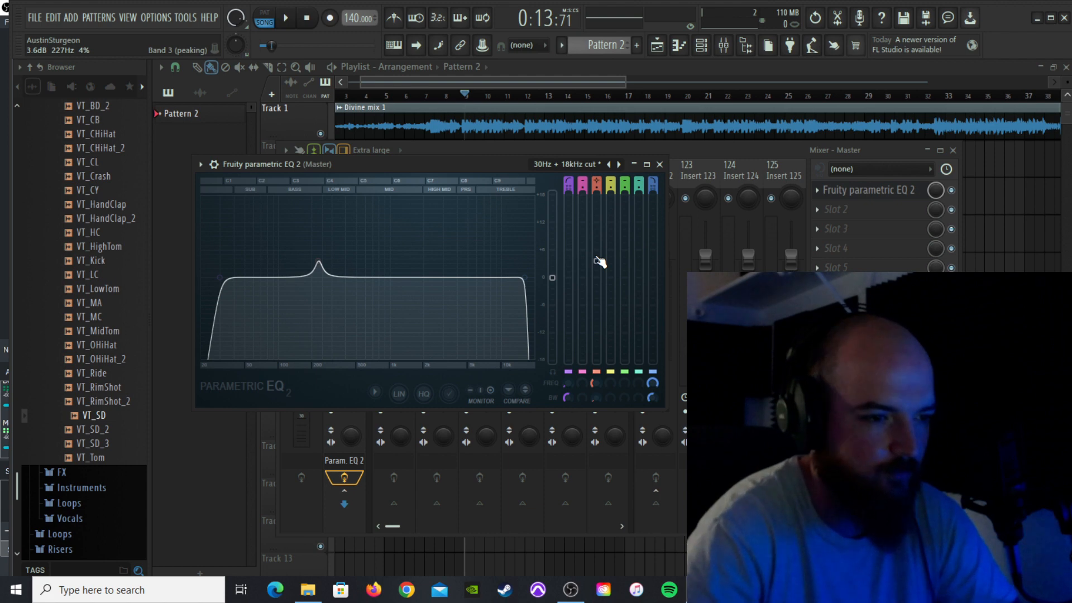
Step: Turn EQ band 3 into a slightly wider cut just beyond -1 dB at 227 Hz, and check it during playback
drag(599, 262, 598, 283)
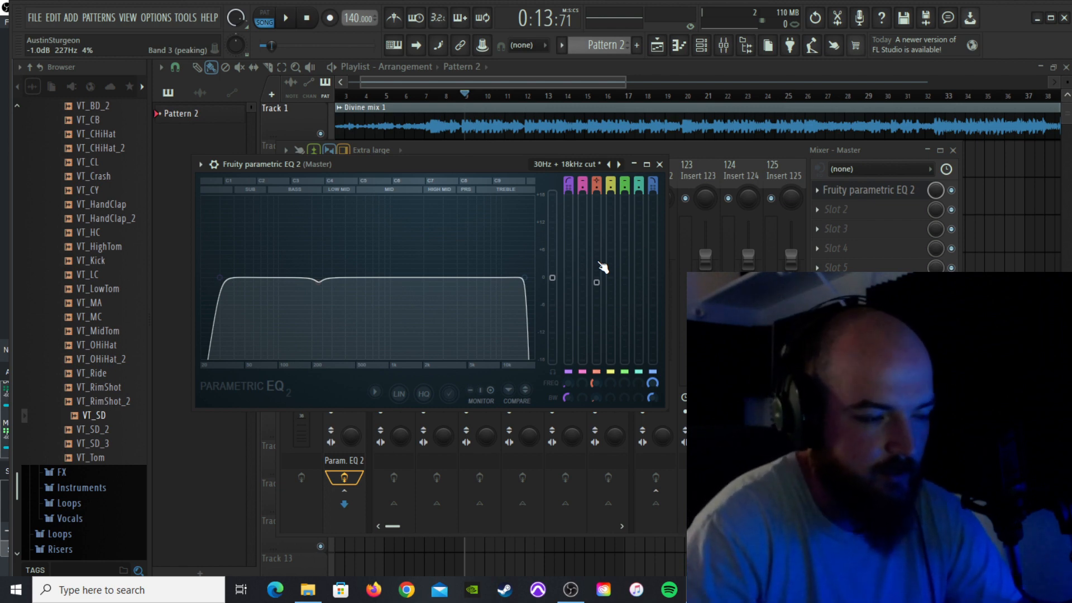
key(space)
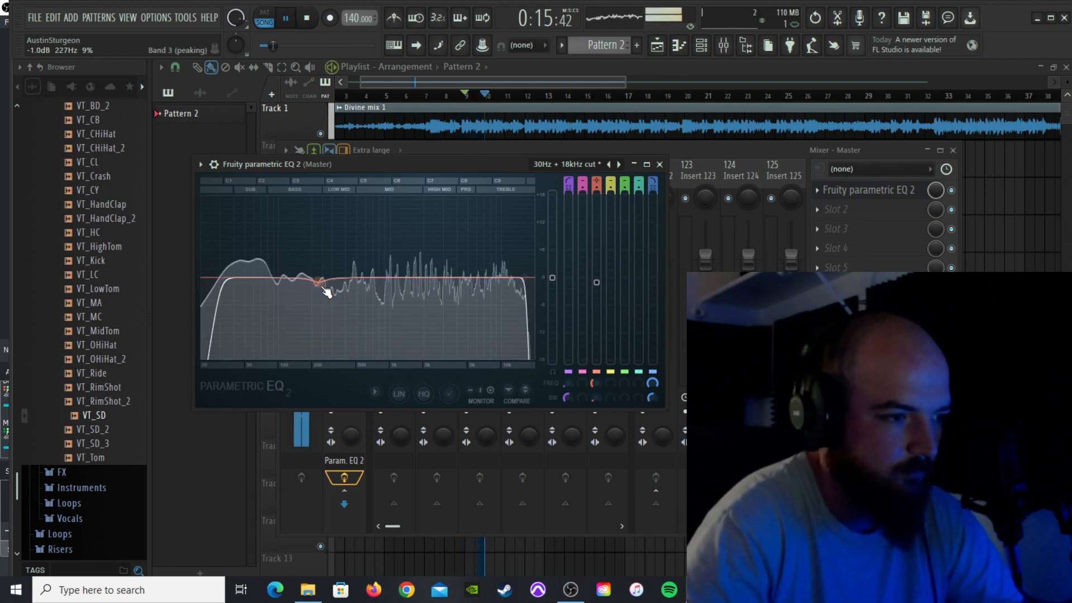
drag(596, 283, 596, 285)
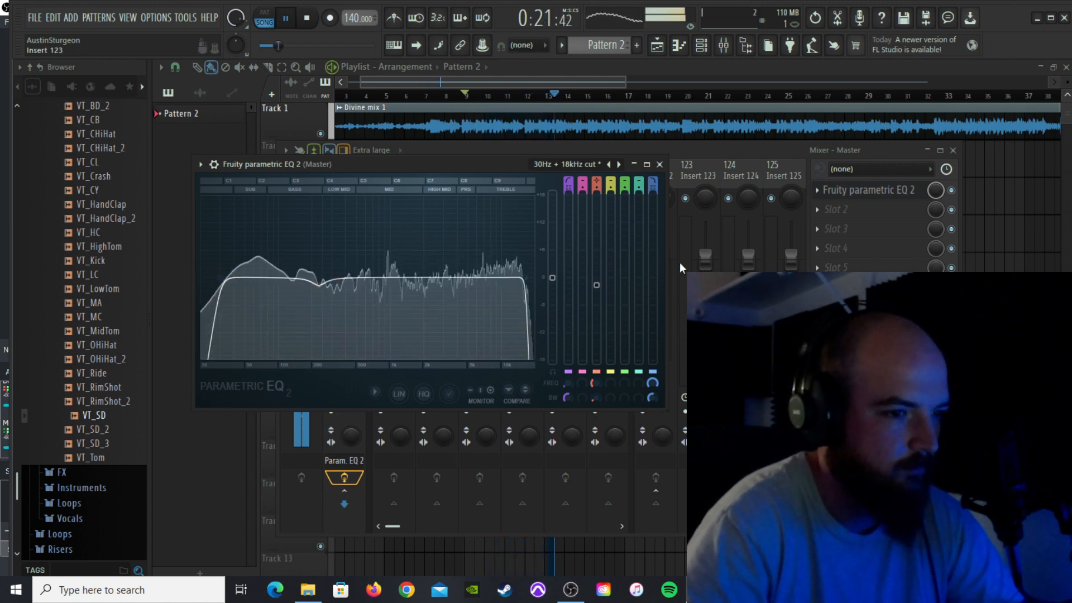
click(952, 192)
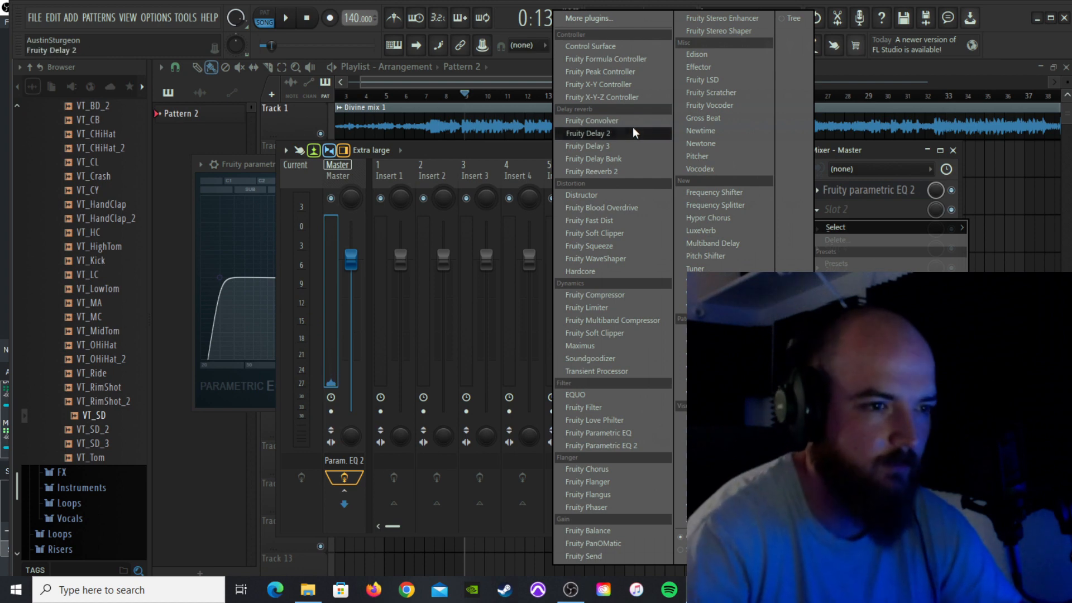
Step: Load Fruity Stereo Enhancer into the master's second effect slot, inspect its controls, and close its window
click(703, 20)
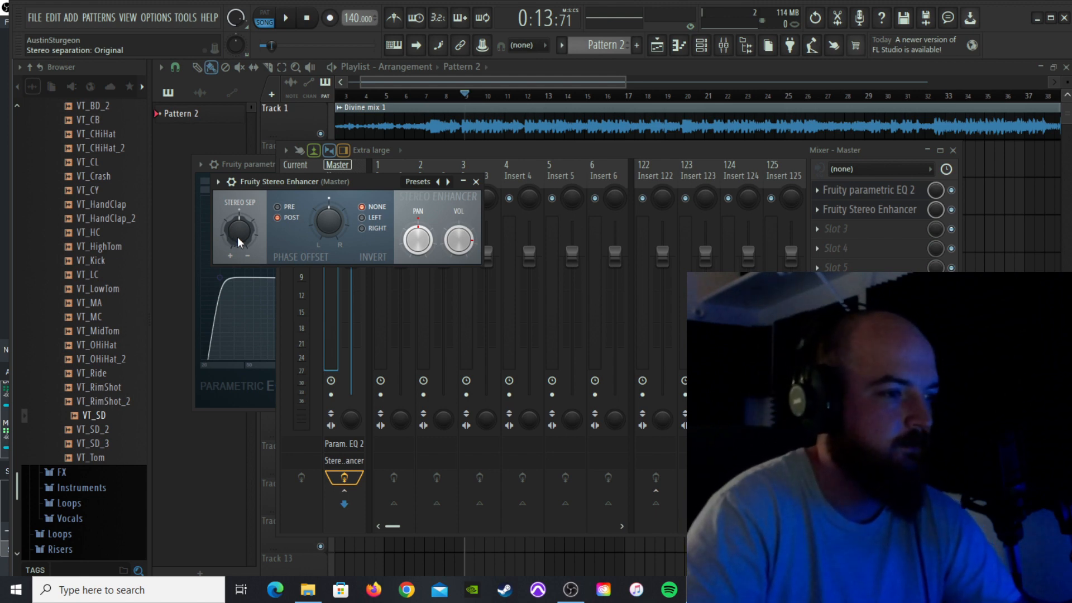
drag(329, 179, 450, 161)
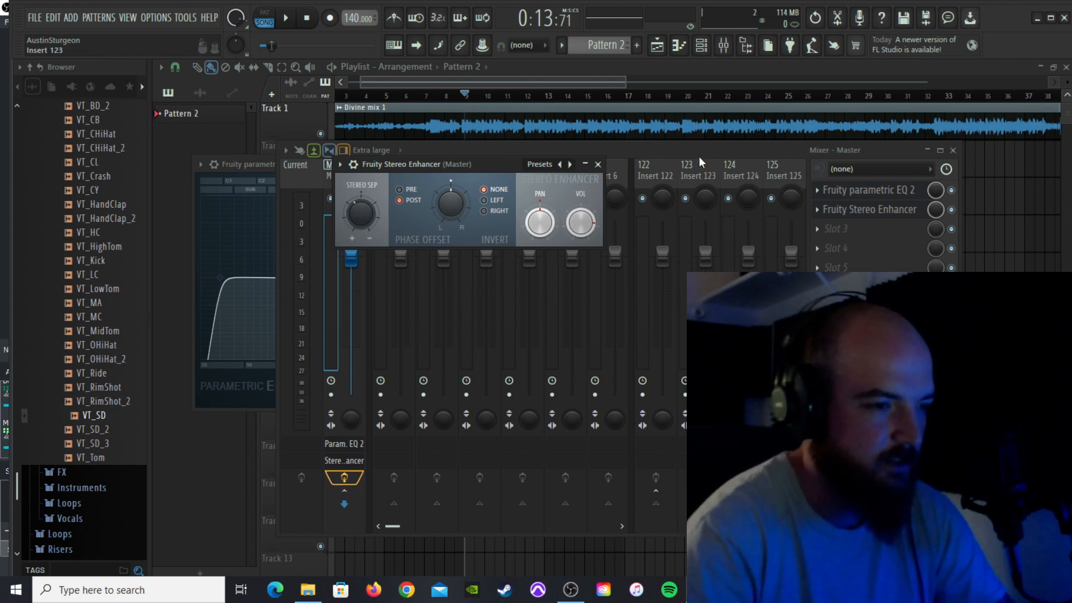
key(Escape)
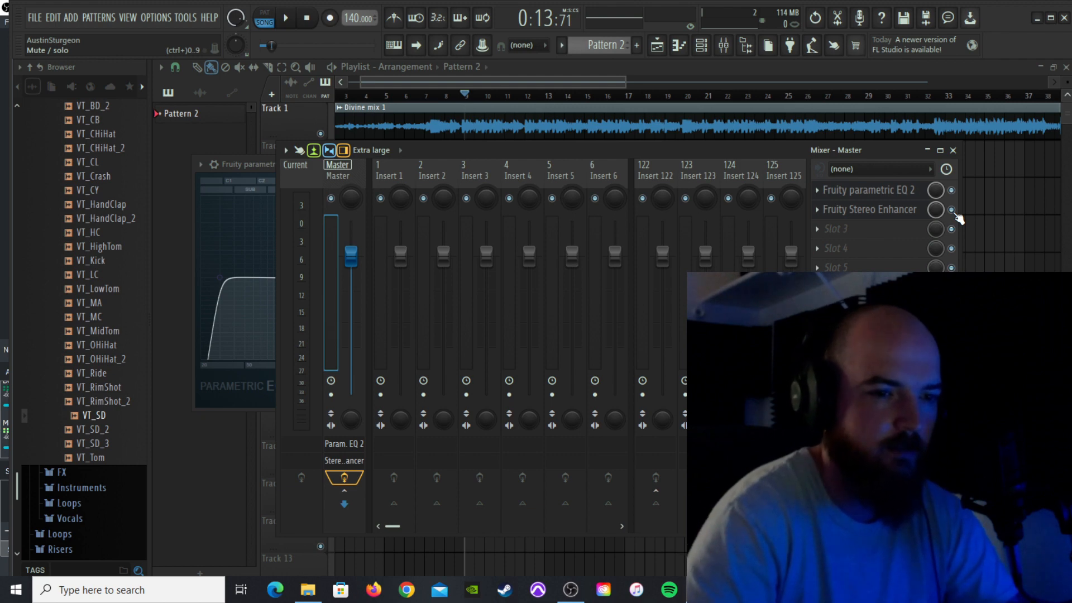
Step: Toggle Fruity Stereo Enhancer on and off during playback to compare the sound, and delete it from the master
key(space)
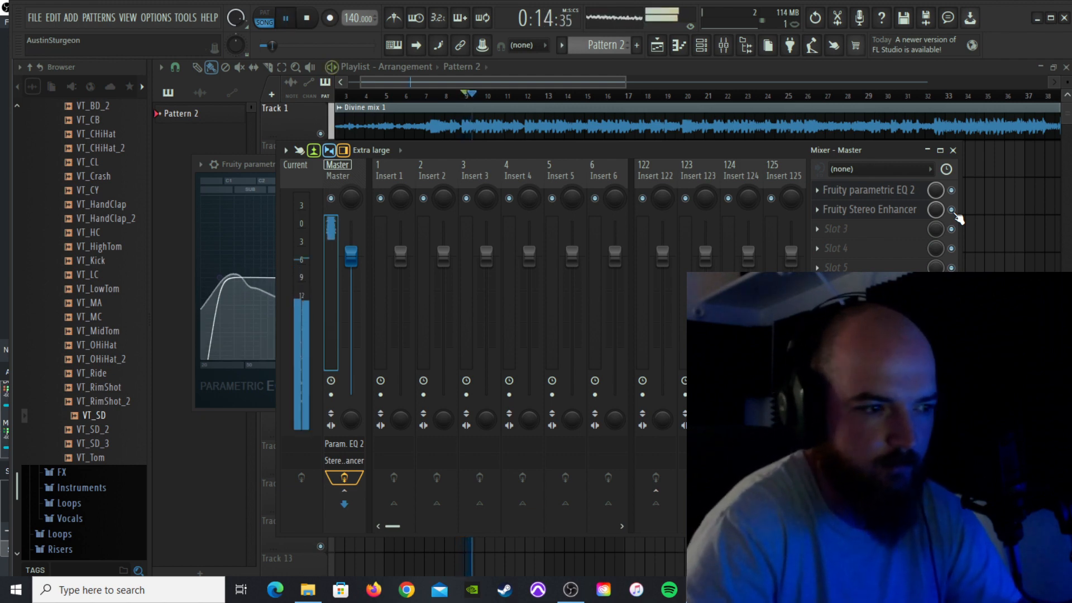
click(952, 210)
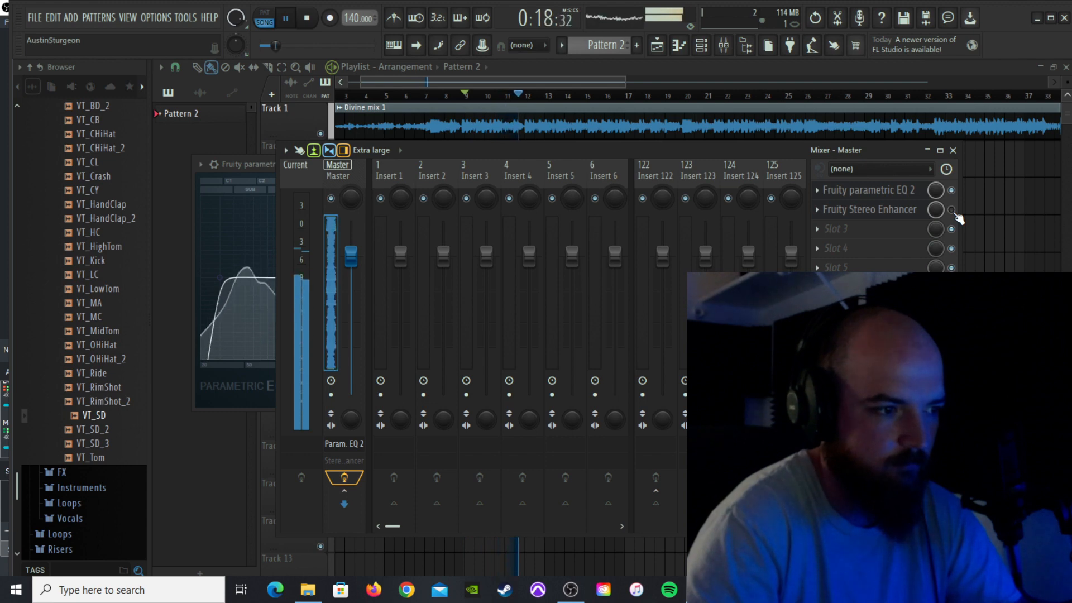
click(952, 211)
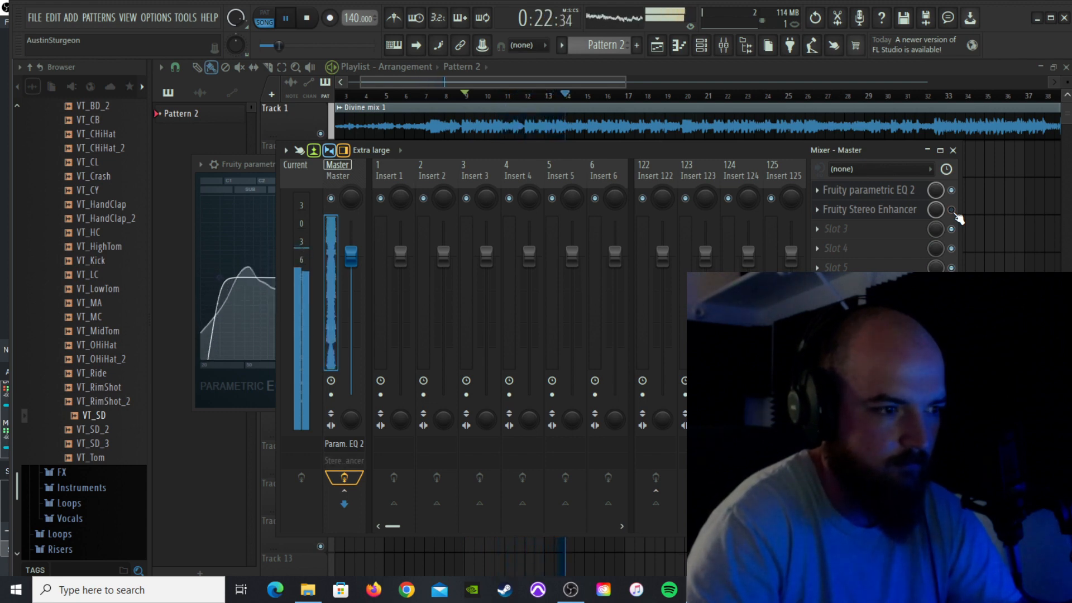
click(952, 210)
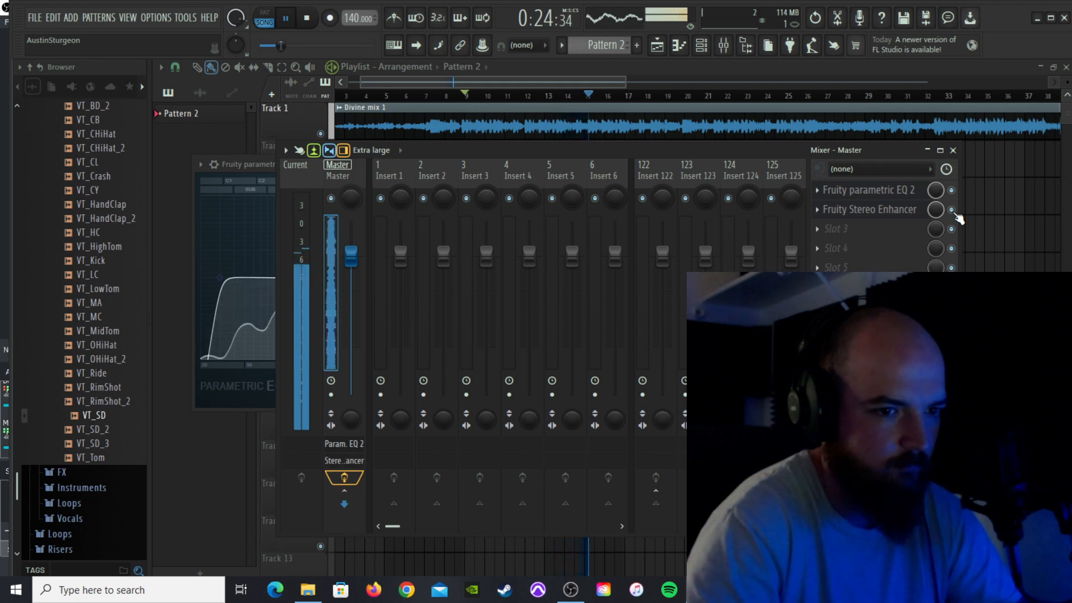
click(951, 210)
click(951, 210)
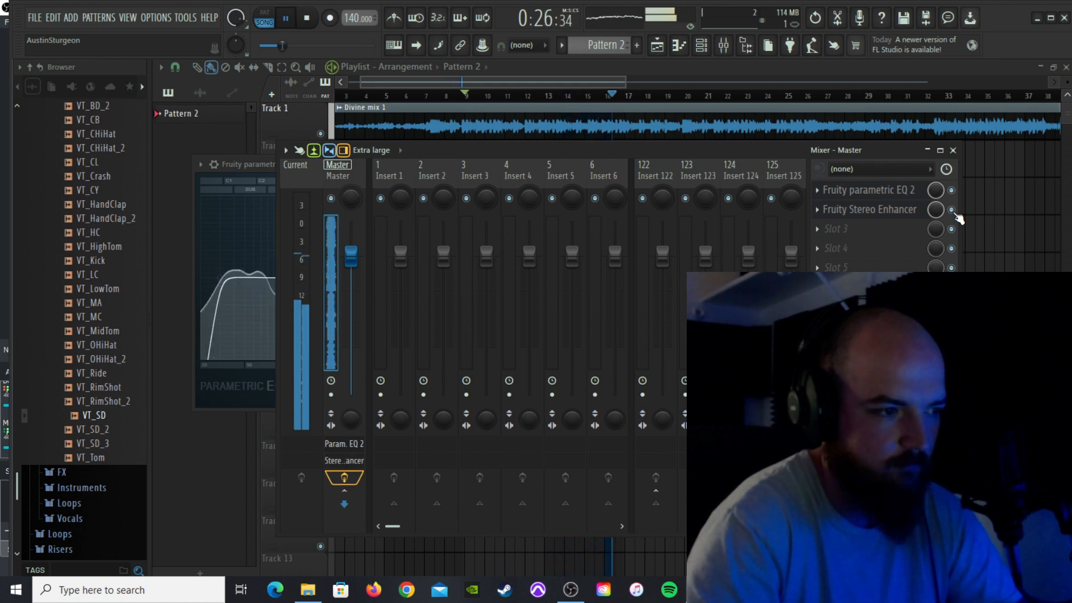
key(space)
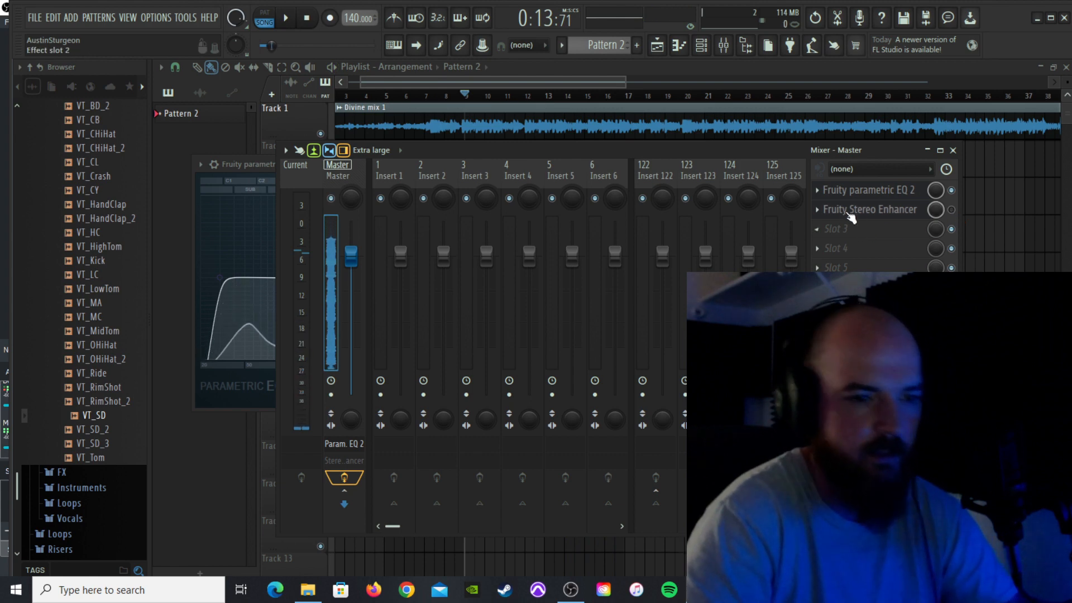
click(816, 212)
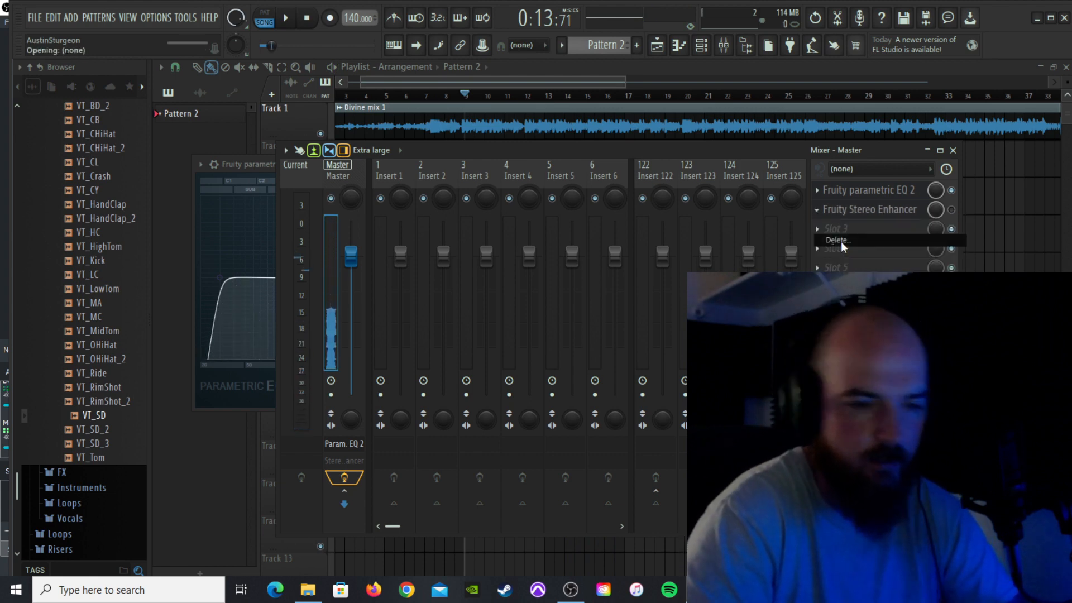
Step: Replace Fruity Stereo Enhancer with Maximus in the master's second effect slot, and look over its frequency band split
click(841, 241)
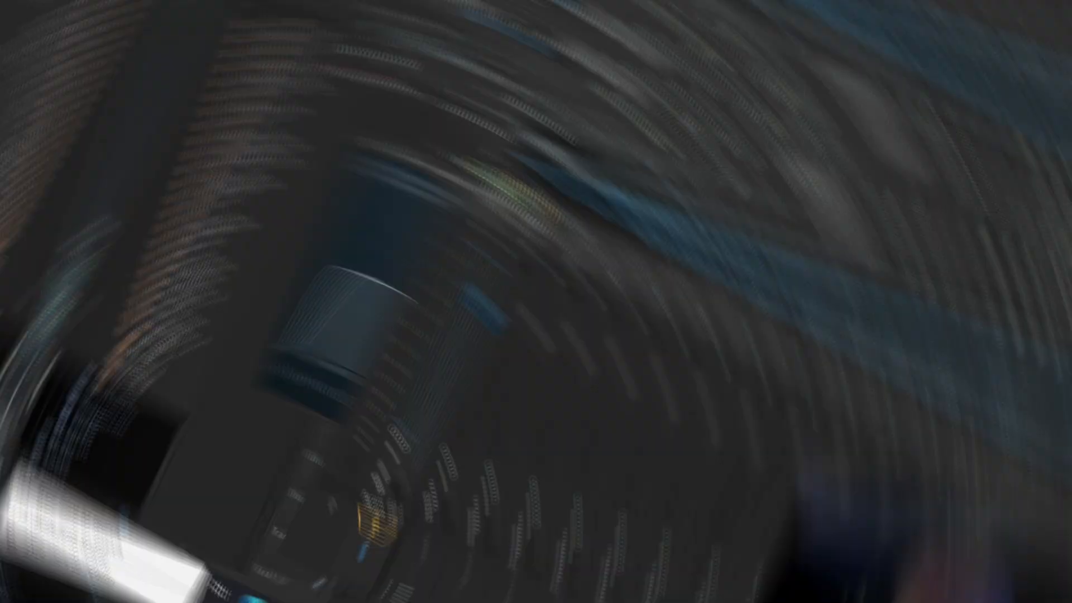
click(836, 210)
mouse_move(836, 227)
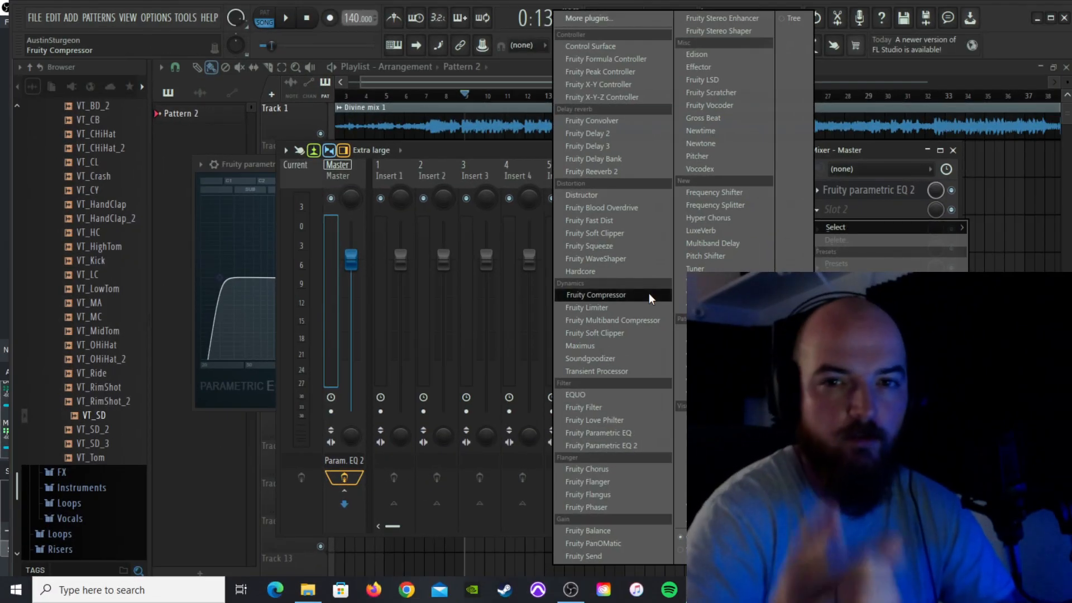
click(588, 346)
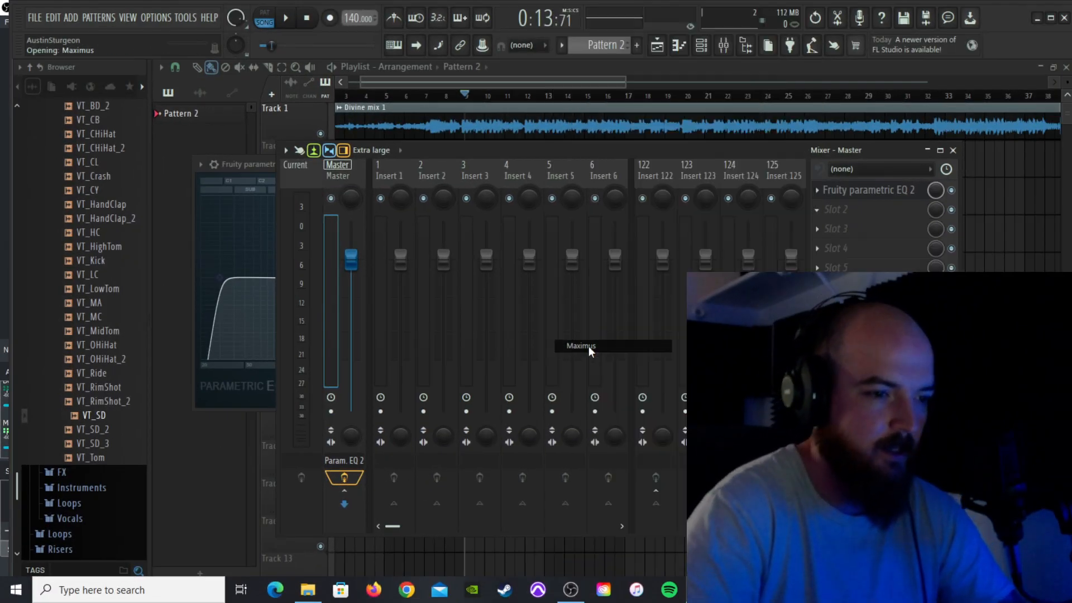
click(368, 320)
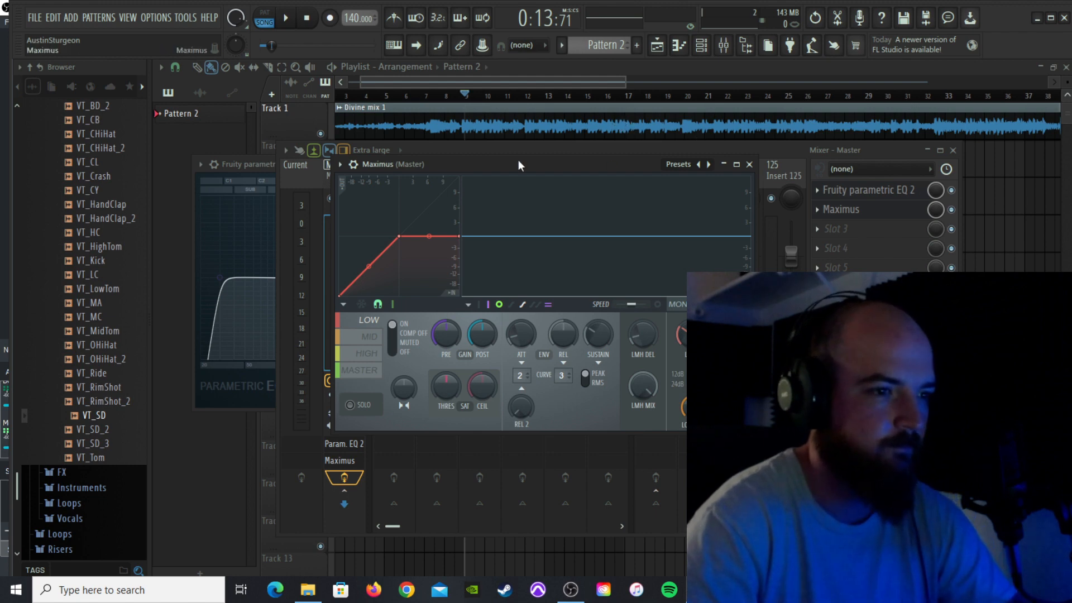
drag(502, 164, 571, 147)
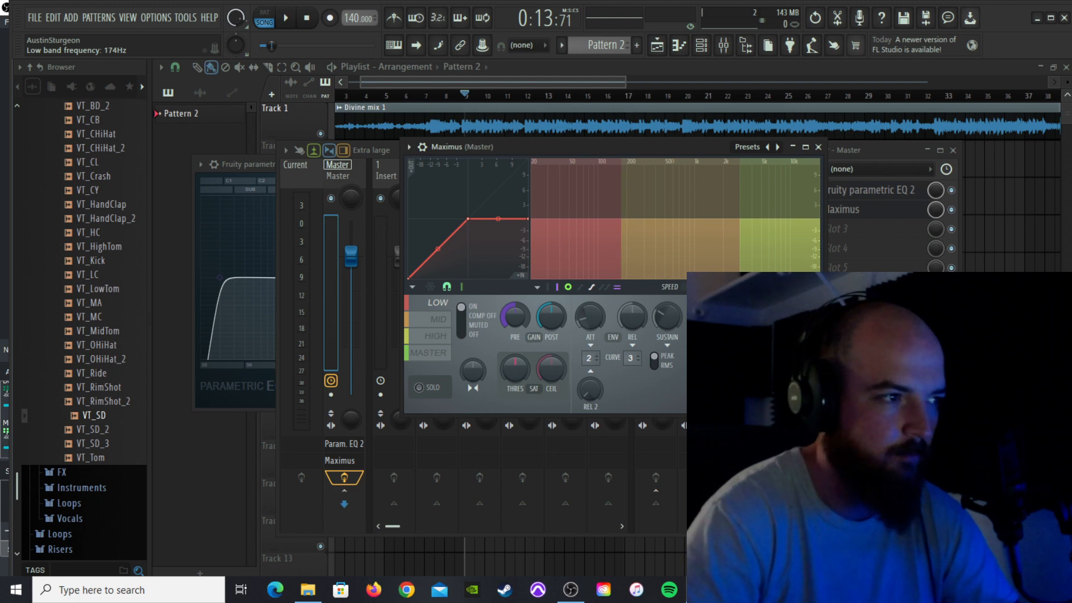
click(628, 217)
click(629, 217)
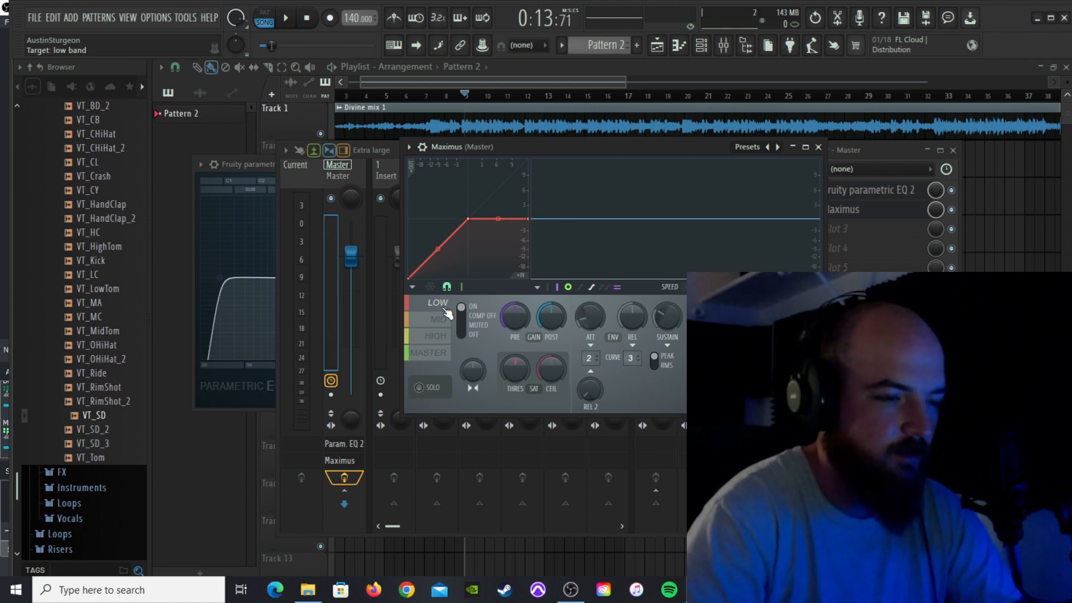
Step: During playback, pull the knee of the Maximus low band's compression curve down to -18.2 dB
key(space)
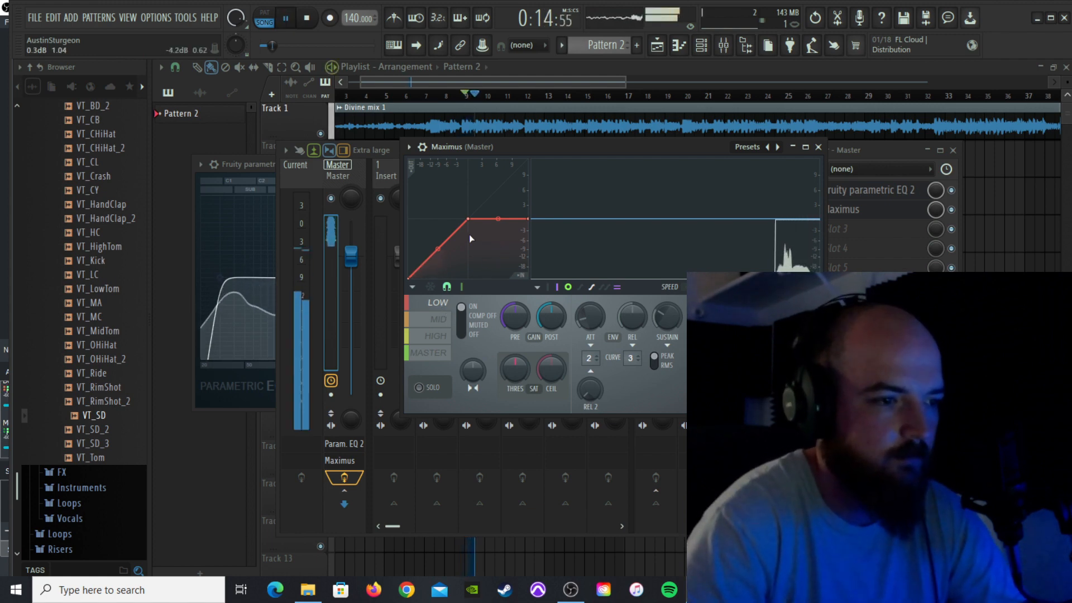
drag(470, 219, 454, 238)
key(space)
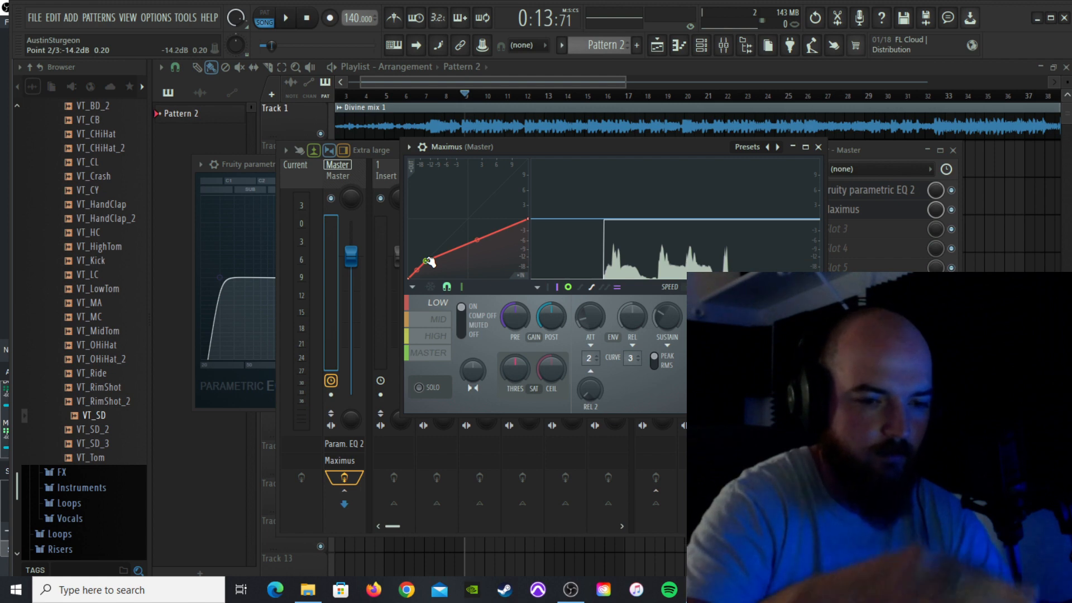
key(space)
drag(429, 261, 421, 268)
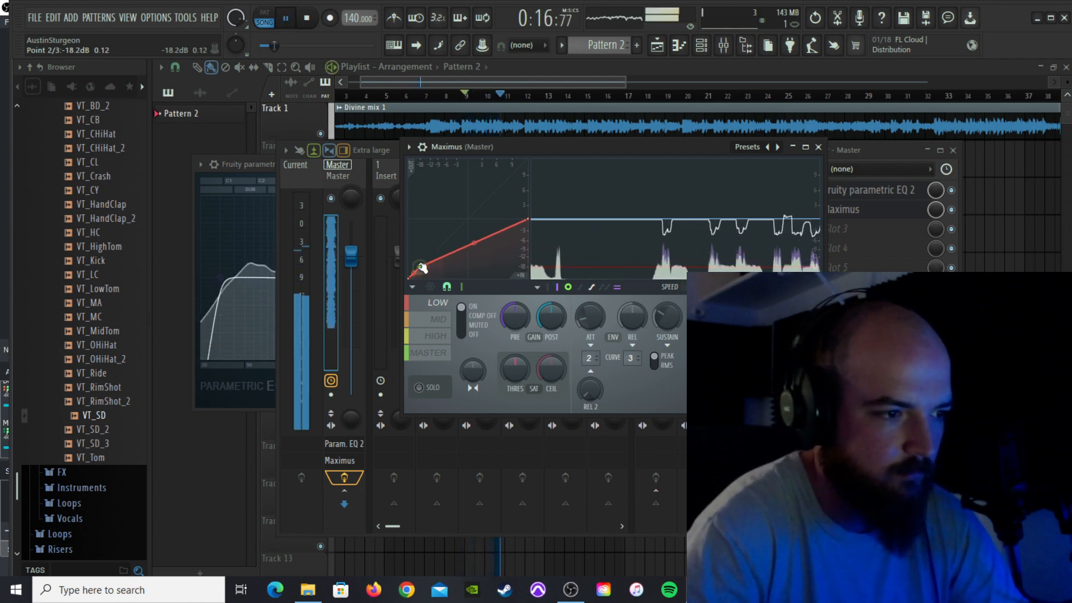
Step: Adjust the low band's attack and raise its post gain while listening to the track
drag(590, 316, 584, 317)
key(space)
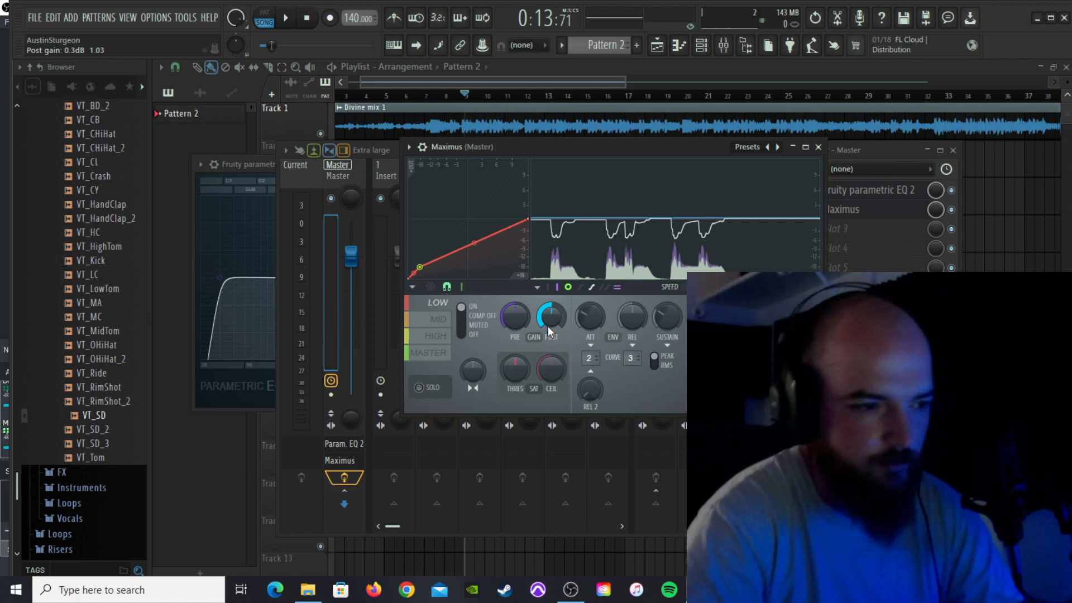
key(space)
mouse_move(547, 326)
mouse_down()
mouse_move(547, 313)
mouse_move(547, 326)
mouse_up()
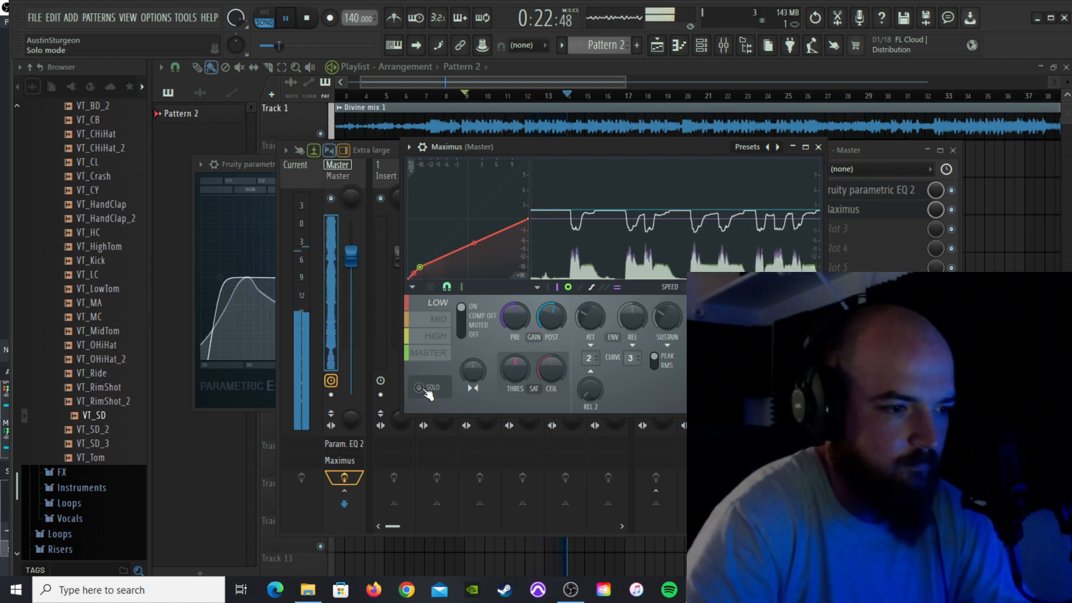
Step: Solo the low band, listen to it during playback, and turn solo off again
key(space)
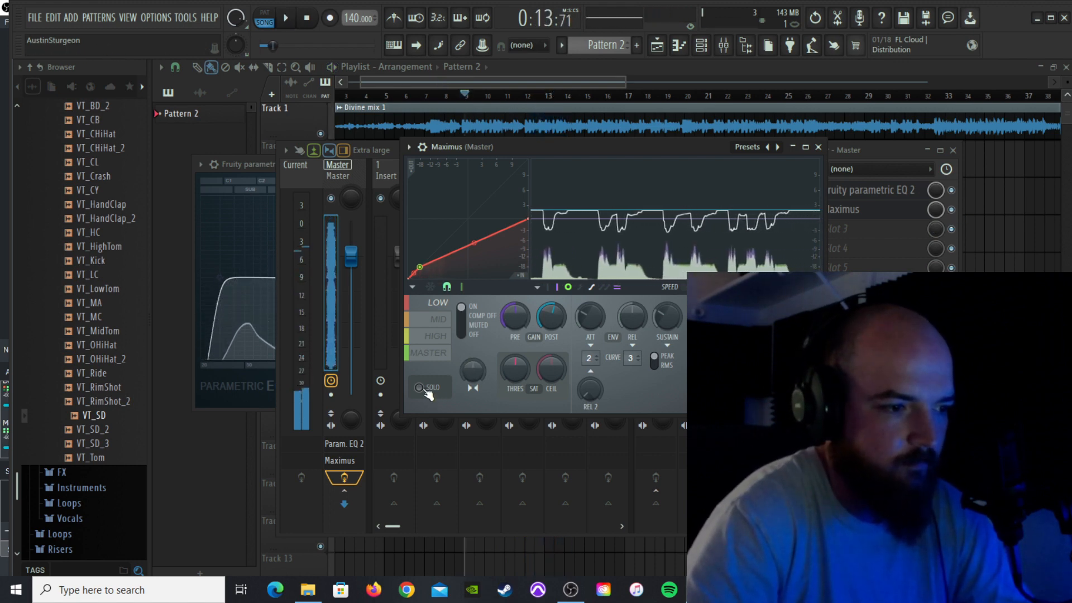
click(424, 389)
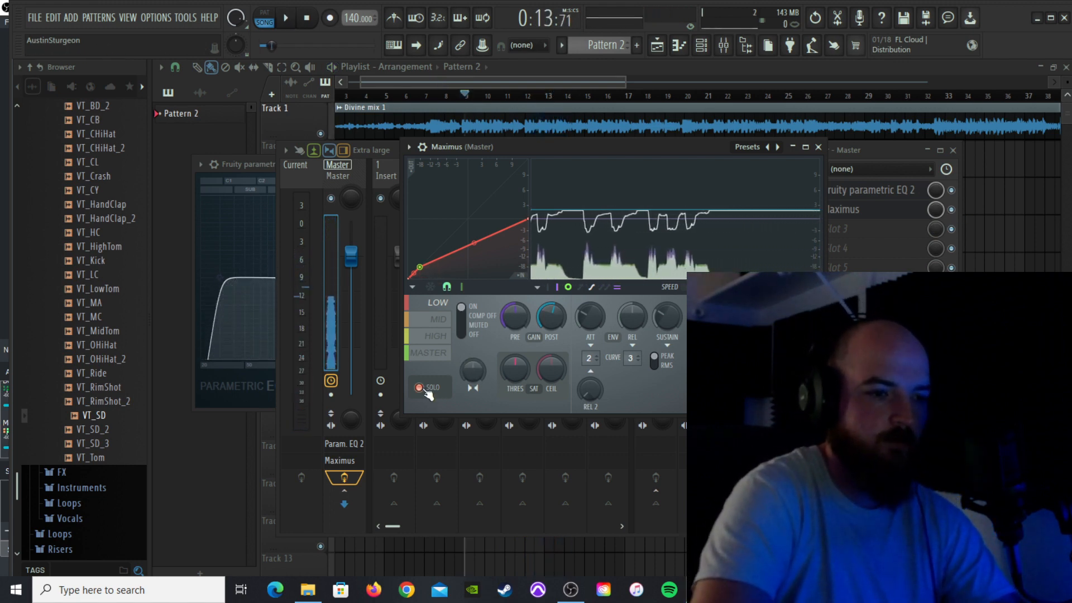
key(space)
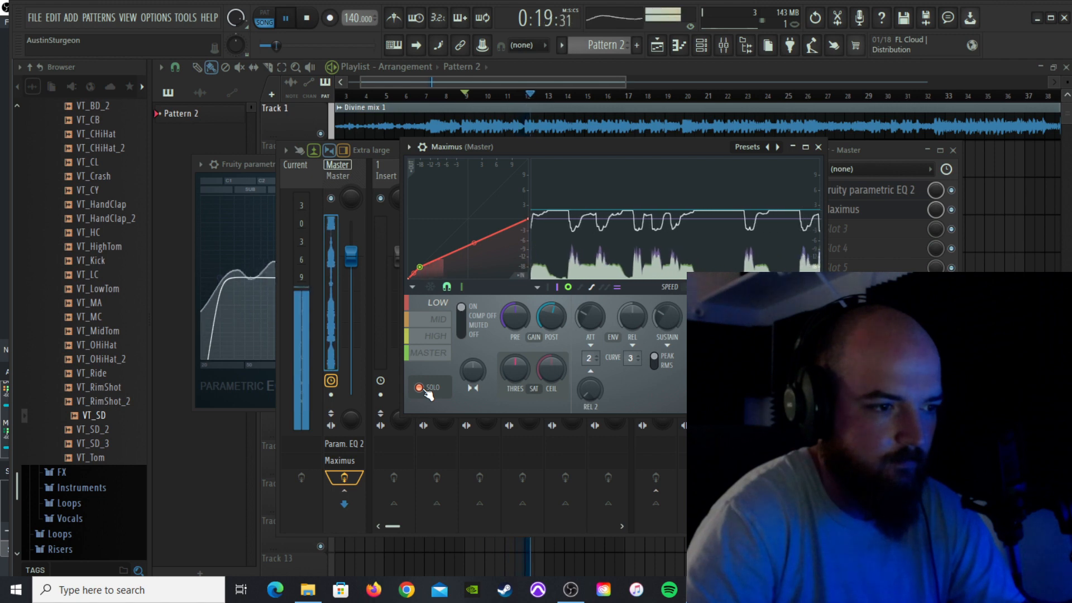
click(420, 387)
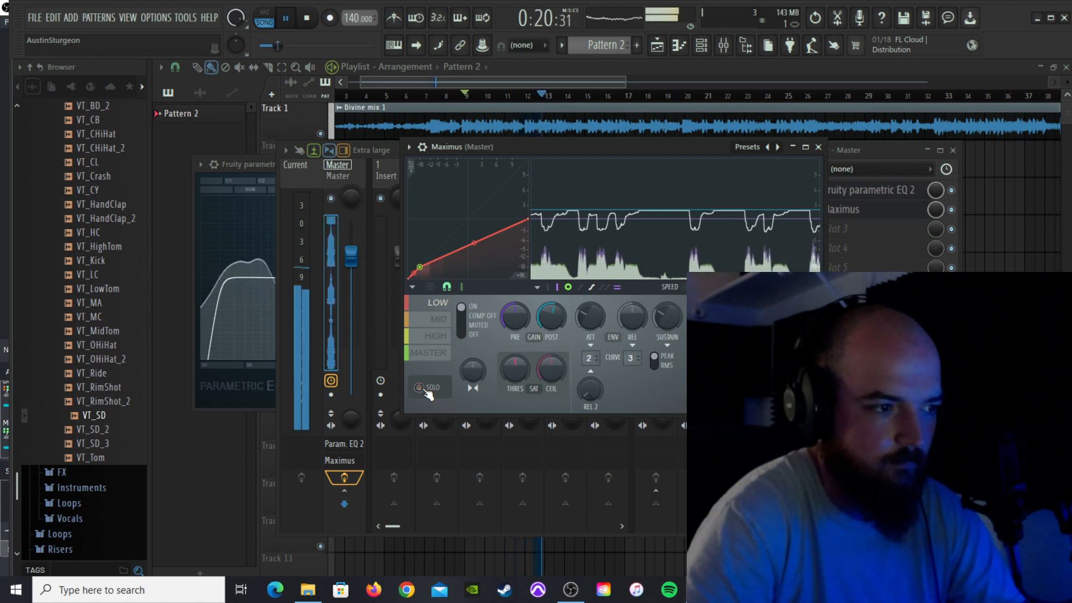
Step: During playback, lower the mid band's curve knee to about -18 dB and raise the curve's end point to 5.2 dB
click(438, 321)
key(space)
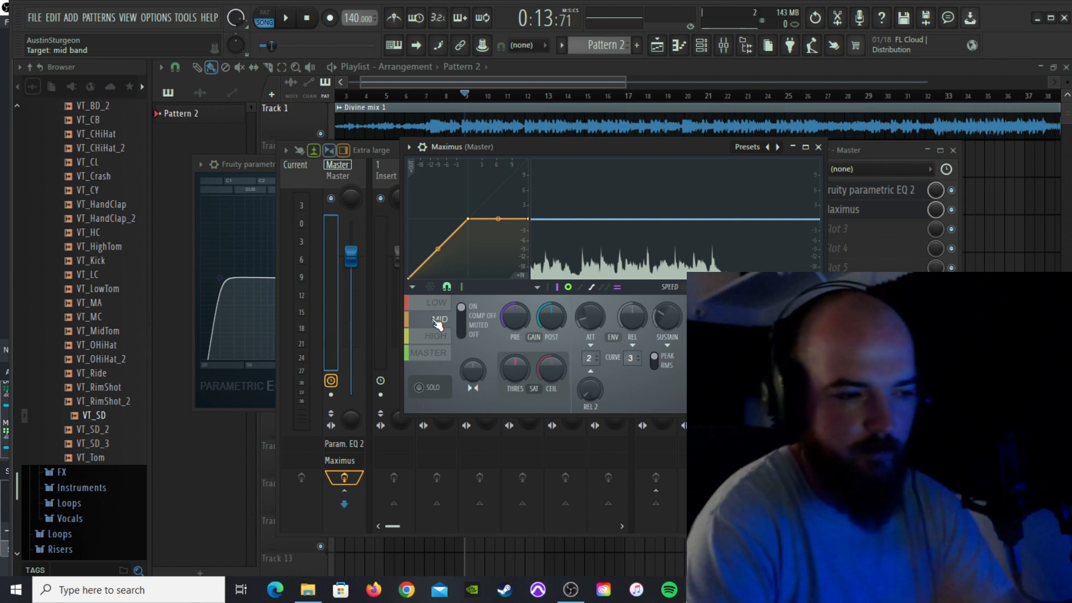
key(space)
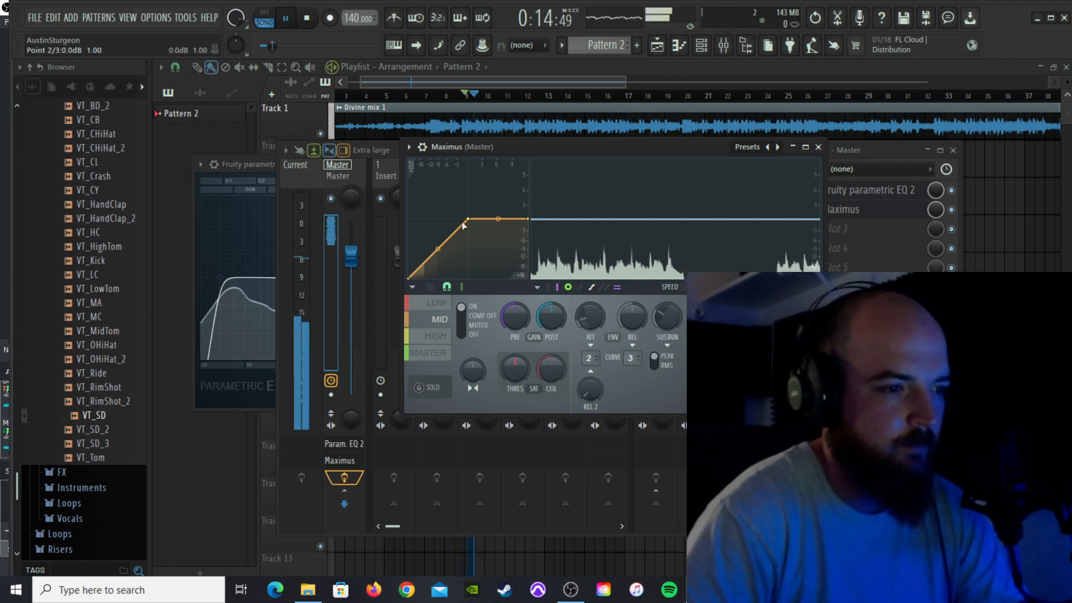
drag(464, 225, 424, 267)
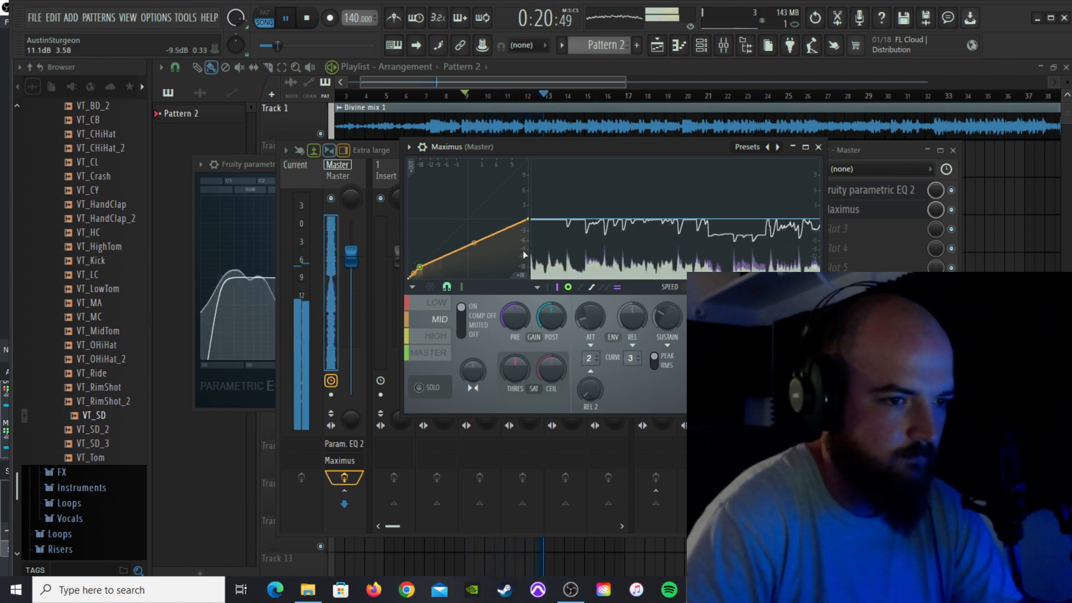
drag(522, 229, 530, 194)
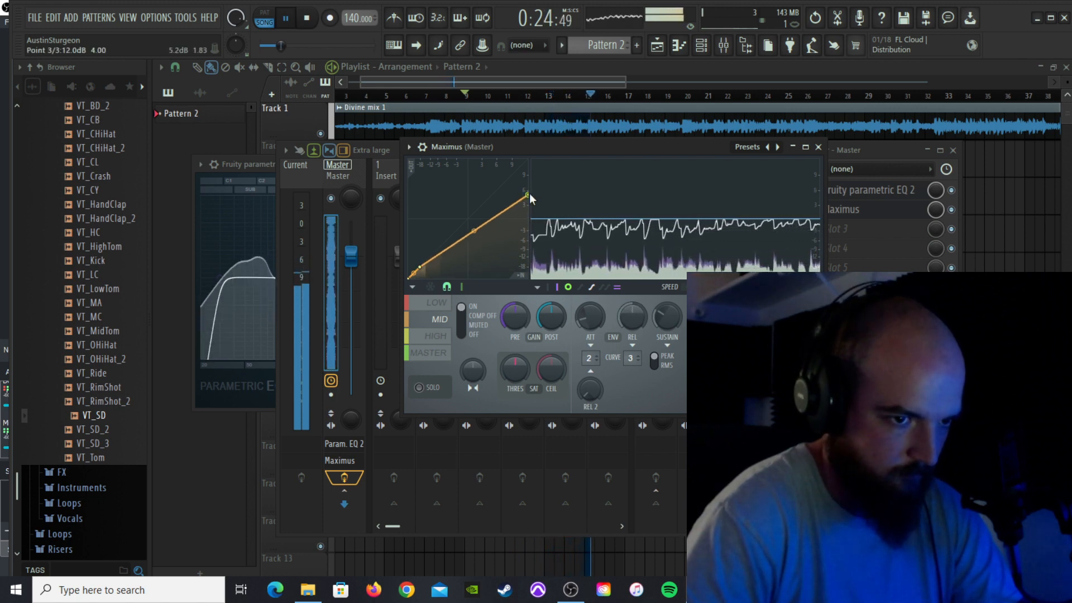
Step: Raise the mid band's post gain to about 1.8 dB and solo the band during playback
drag(590, 316, 552, 304)
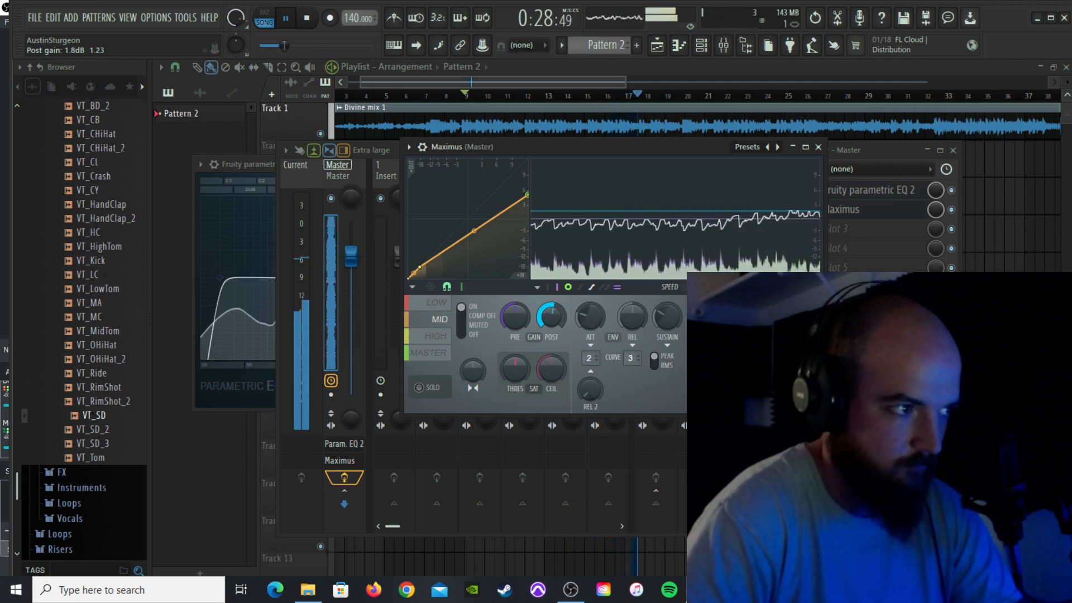
click(419, 388)
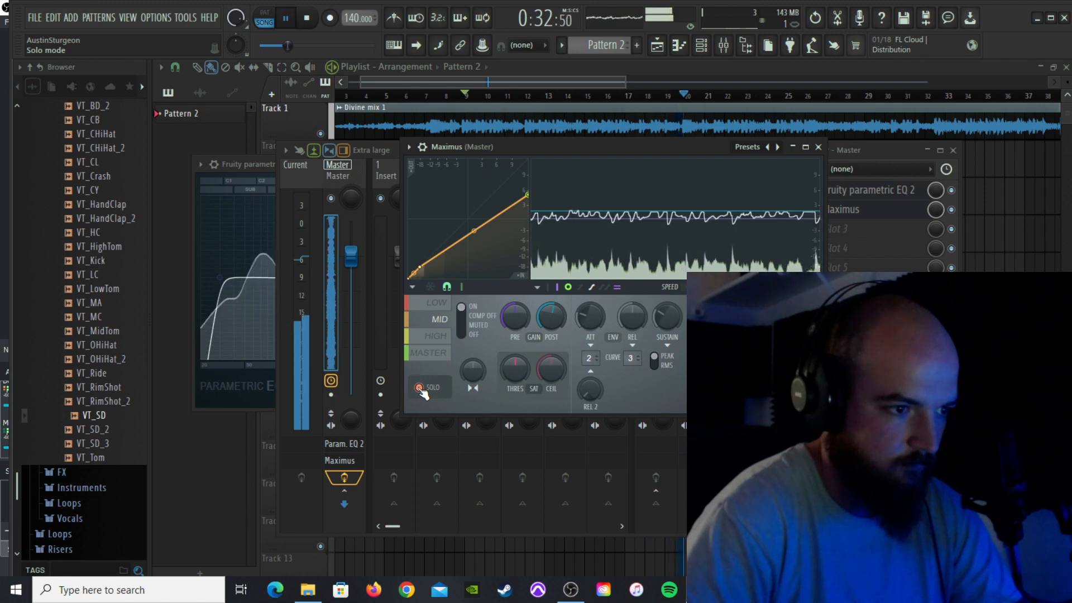
Step: Pull the knee of the high band's compression curve down to -18.2 dB with the band soloed, and stop playback
click(439, 336)
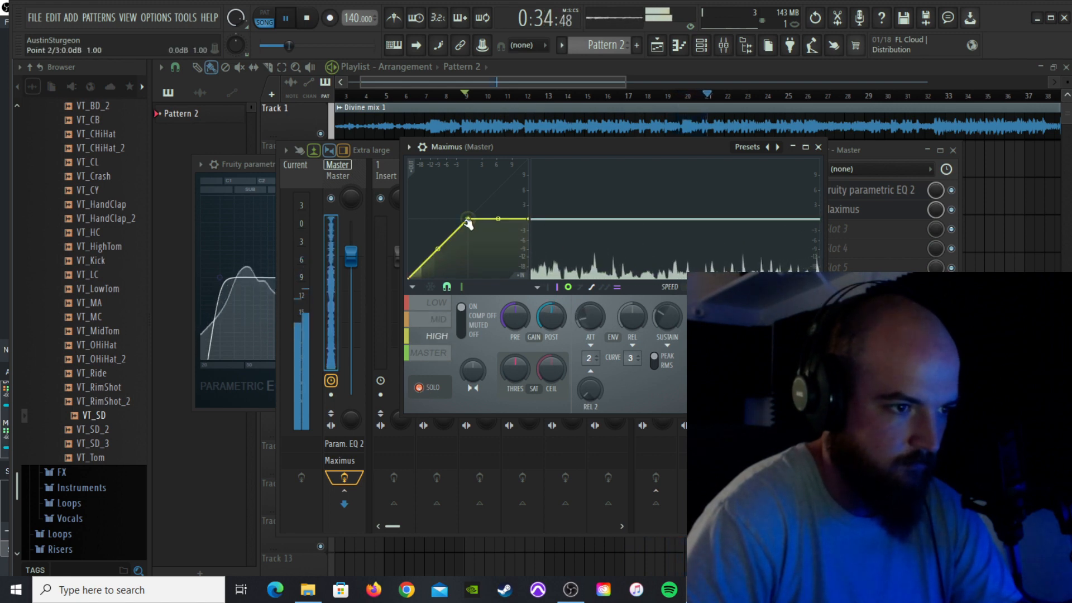
drag(472, 216, 423, 268)
key(space)
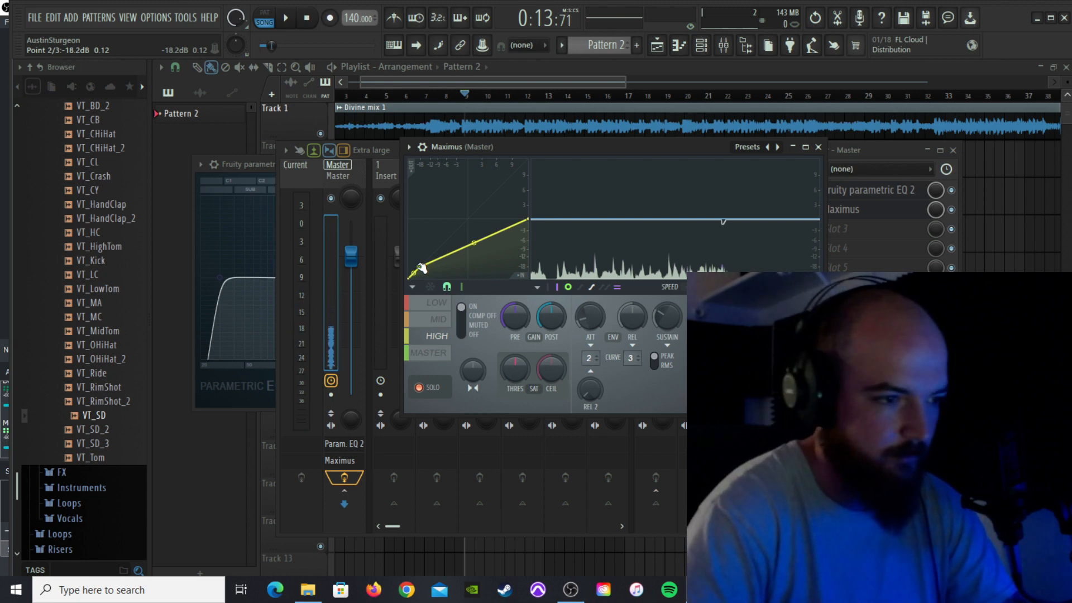
Step: Return to the mid band, lower its curve's end point to 0 dB, and raise it back to about 5 dB
click(436, 323)
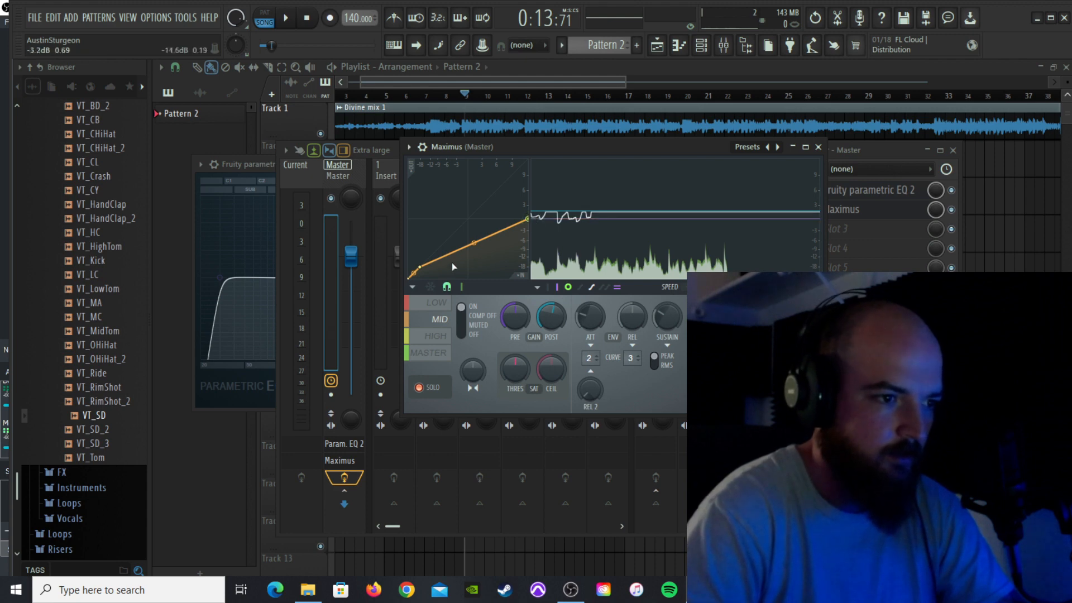
drag(475, 243, 475, 236)
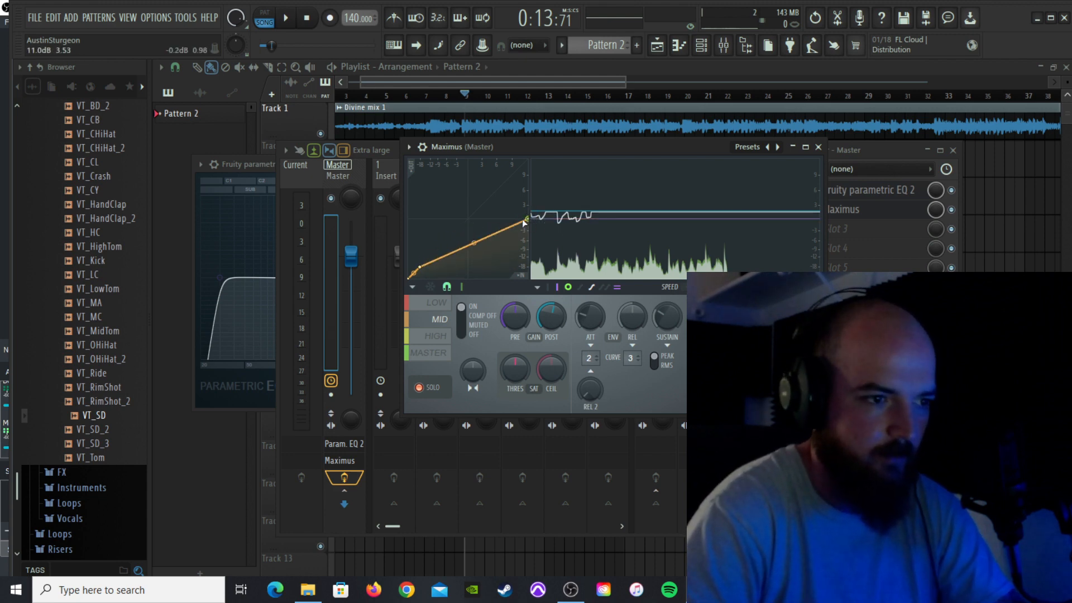
drag(528, 215, 538, 194)
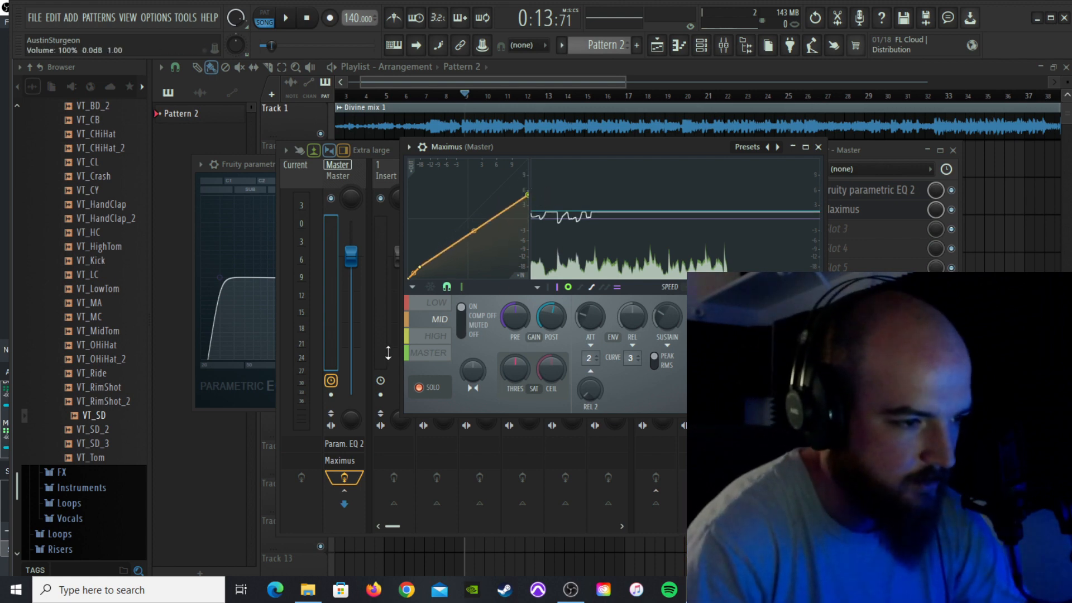
Step: Raise the end point of the high band's compression curve above 0 dB during soloed playback
click(437, 336)
key(space)
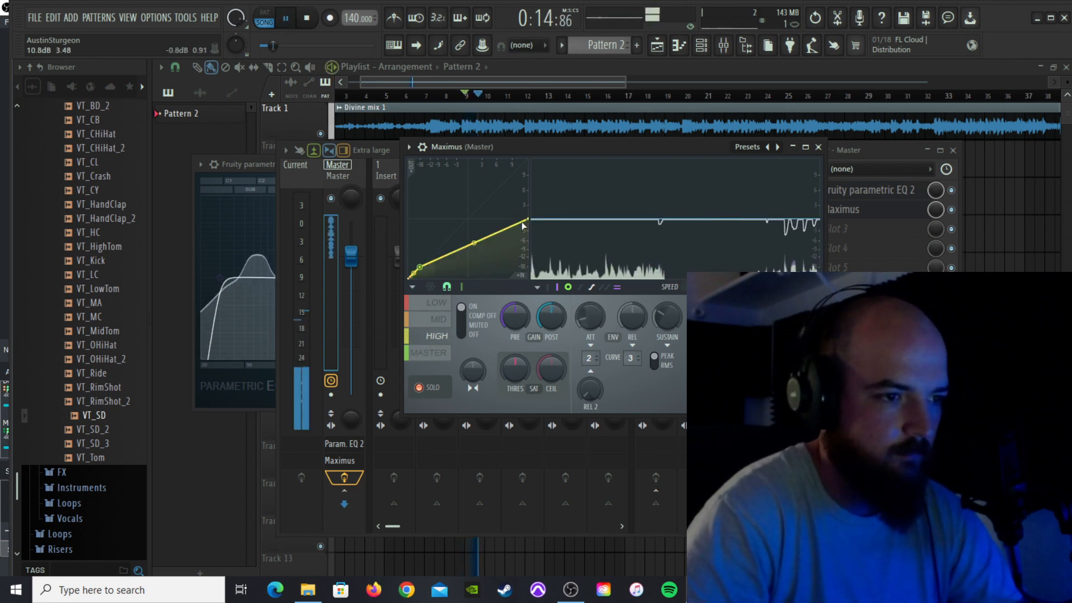
drag(529, 219, 527, 201)
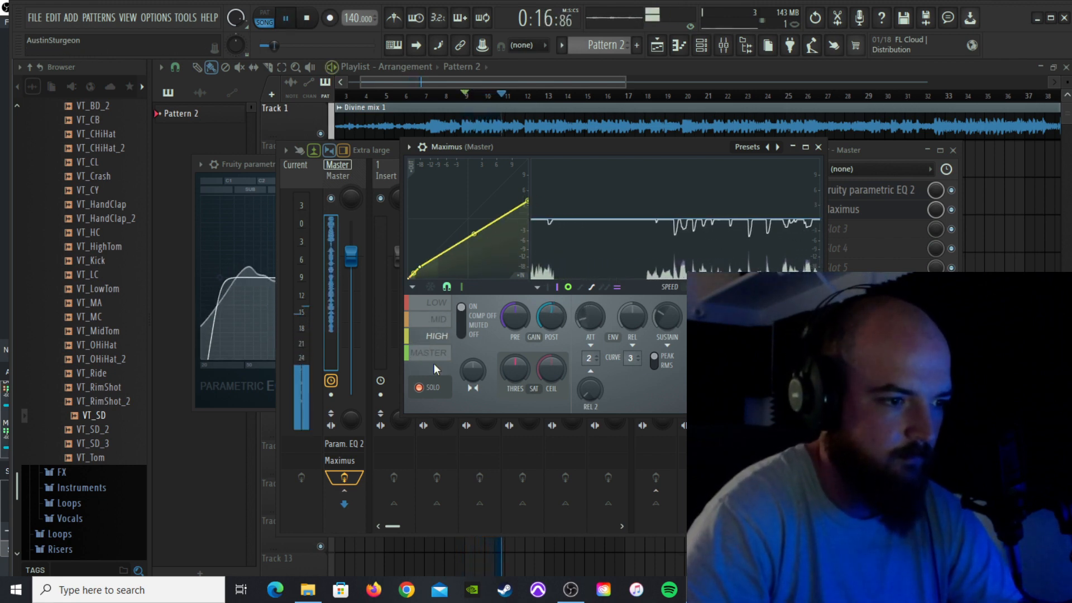
Step: Turn solo off, lower the high band's curve knee further, and raise the band's post gain to about 1.1 dB
click(419, 387)
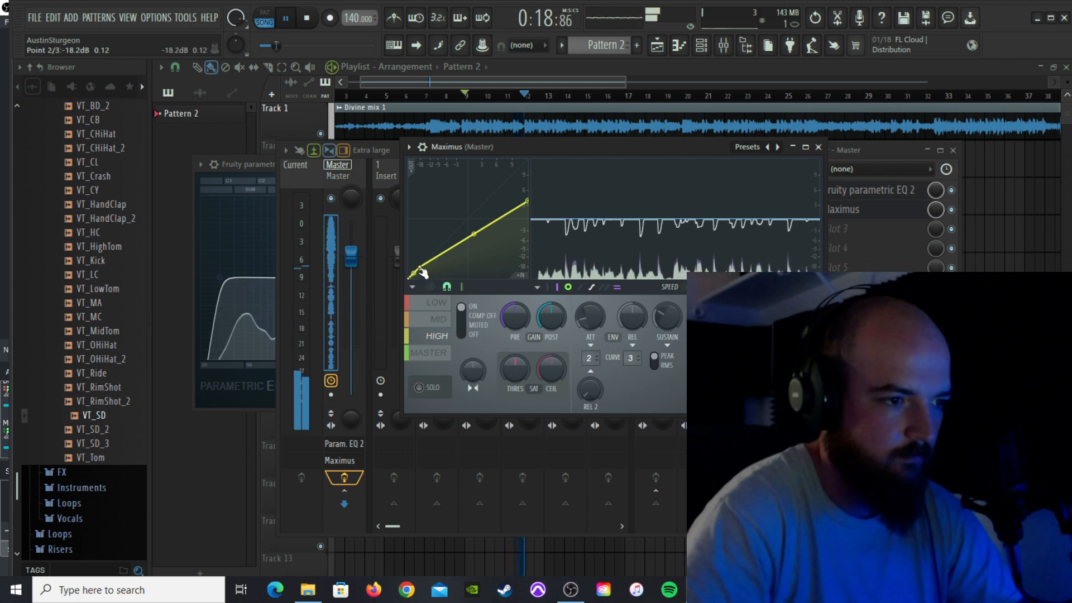
drag(419, 267, 413, 273)
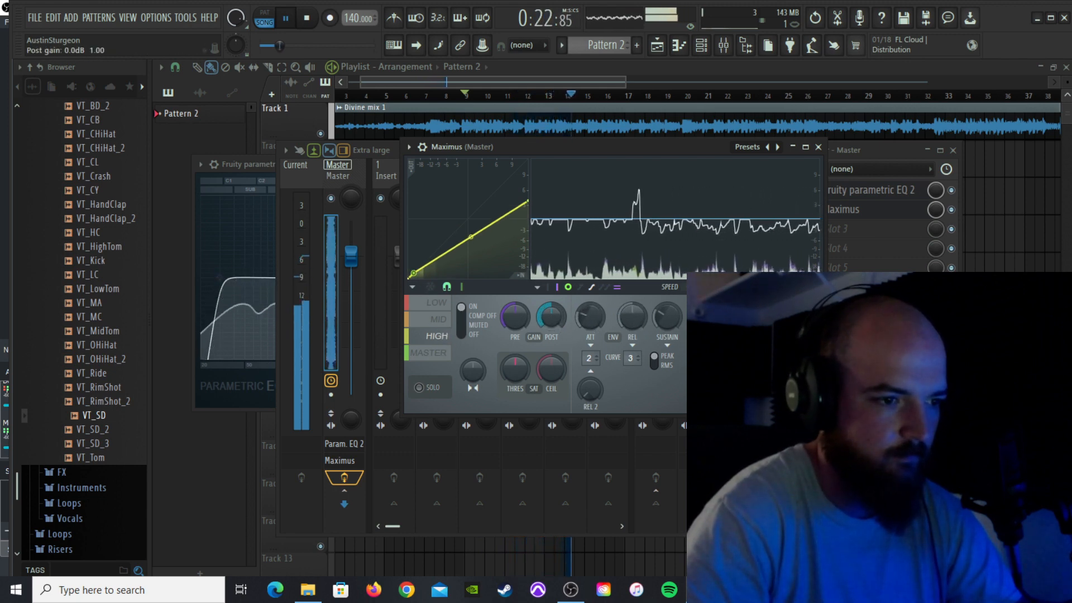
drag(551, 317, 551, 280)
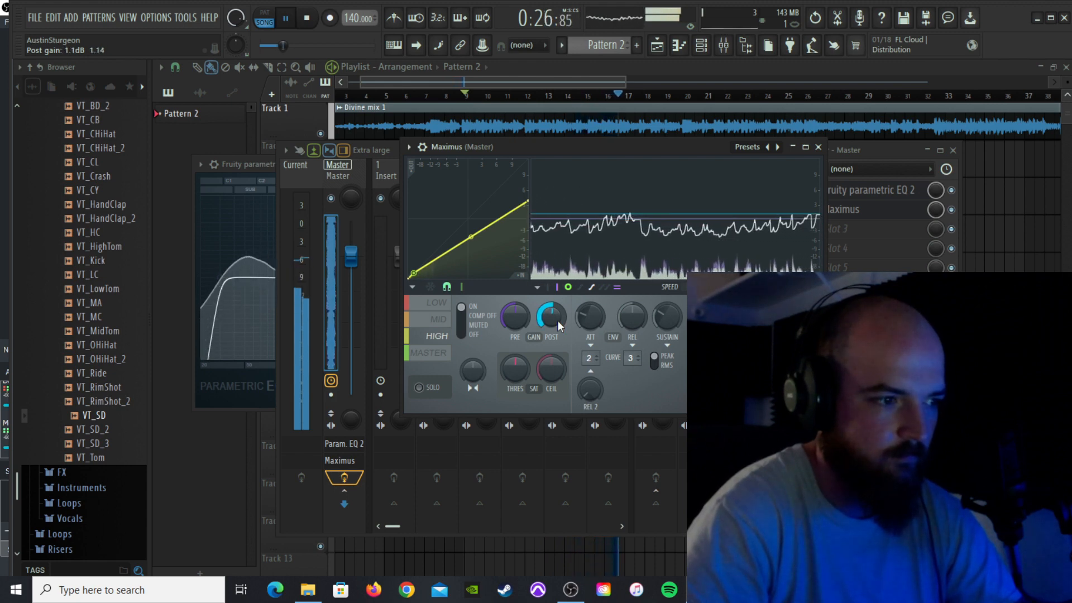
Step: Adjust the saturation and increase the attack of the Maximus master band, and check the result in playback
click(443, 360)
key(space)
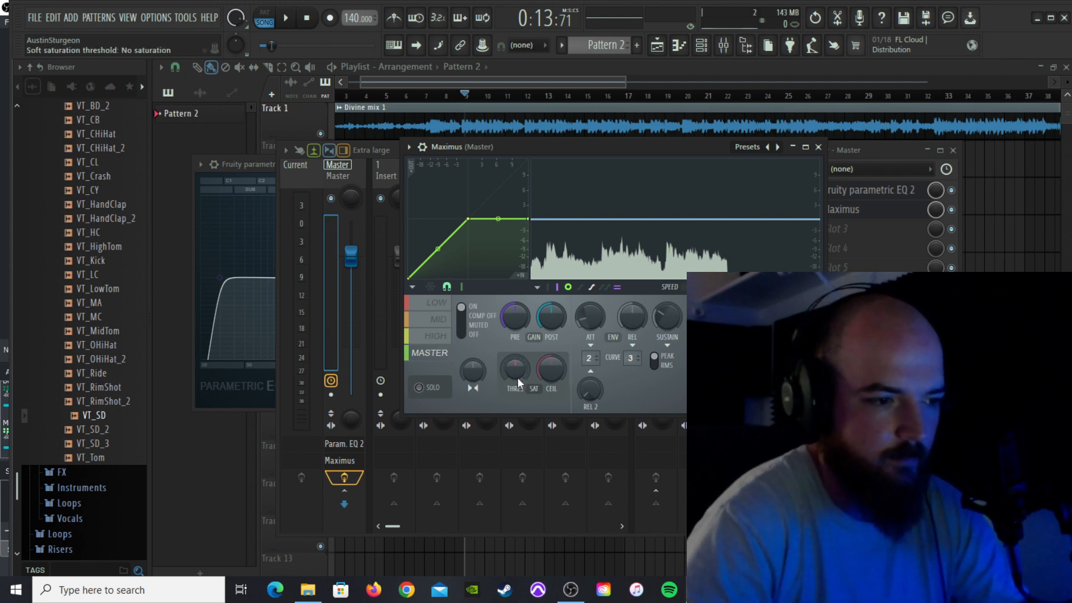
drag(516, 370, 516, 368)
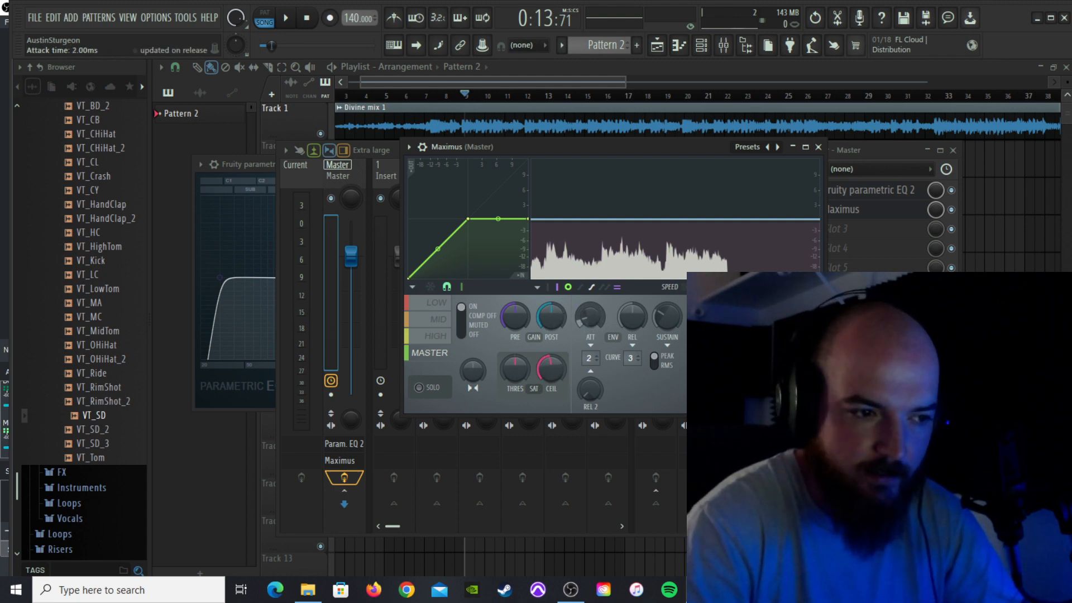
drag(591, 317, 591, 311)
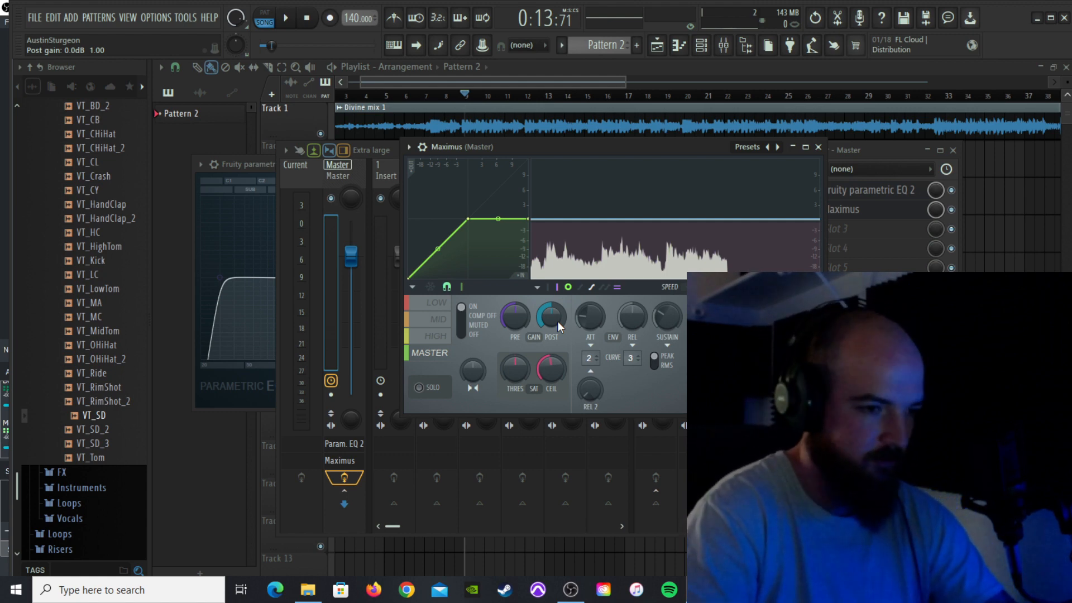
key(space)
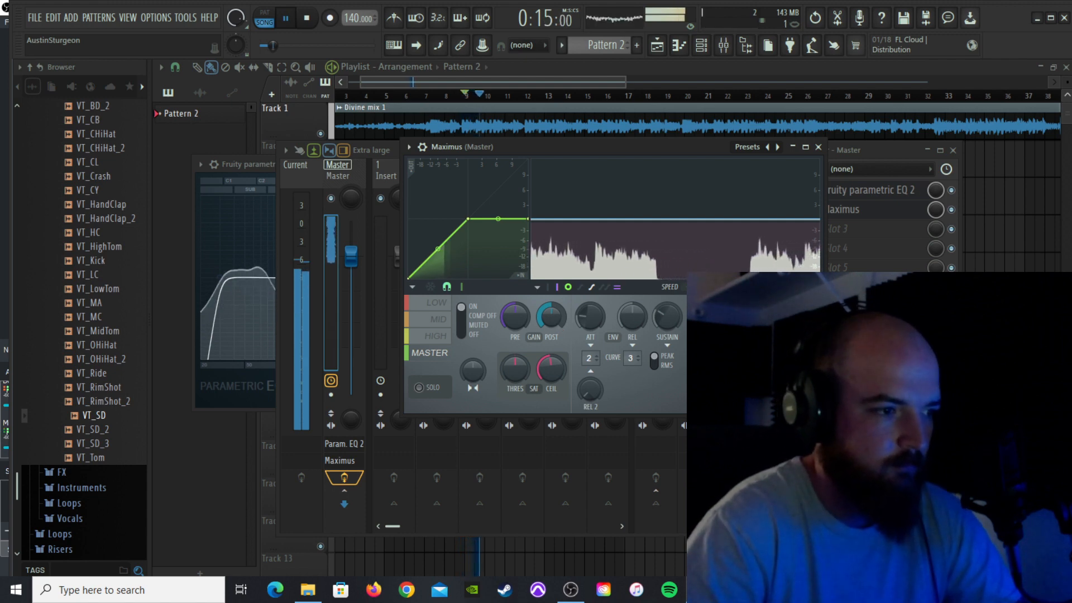
Step: Raise the post gain of the Maximus master band during playback, stop playback, and close the plugin window
mouse_move(558, 320)
mouse_down()
mouse_move(558, 272)
mouse_move(558, 323)
mouse_up()
key(space)
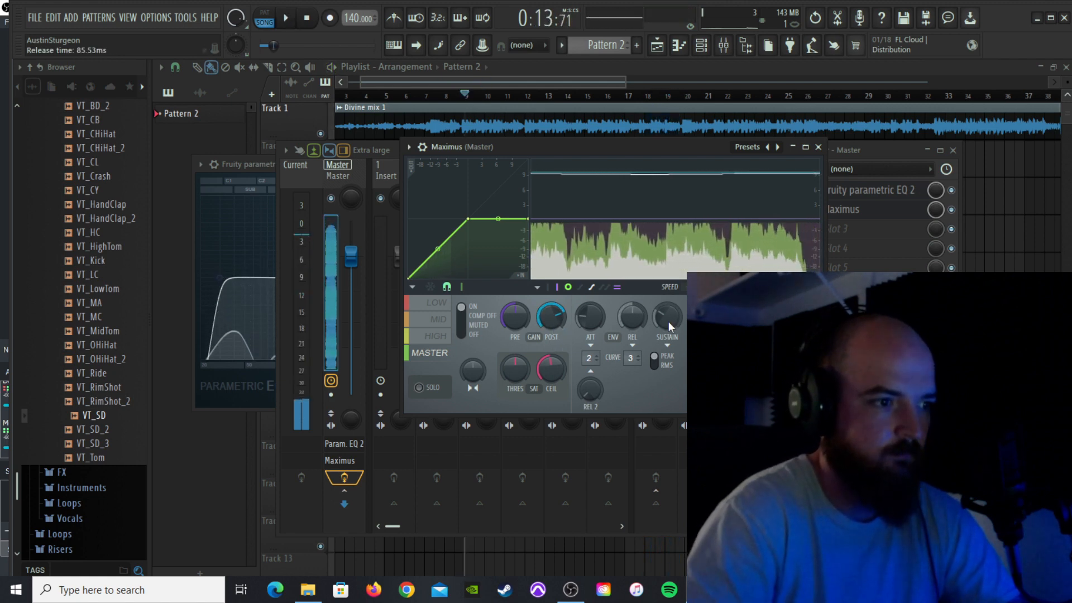
click(820, 147)
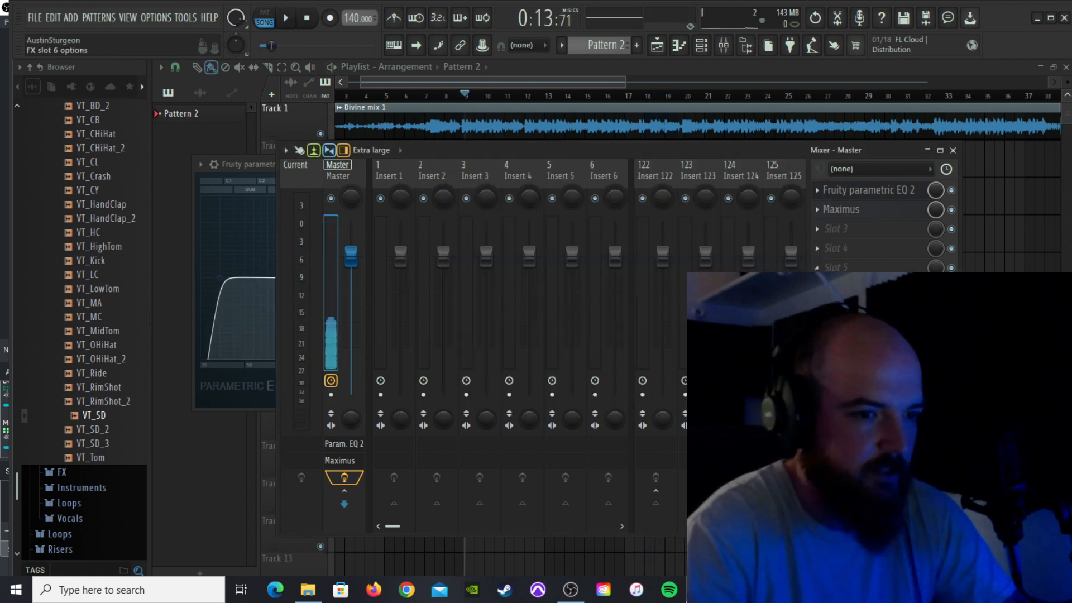
Step: Load Fruity Limiter into slot 3 of the master track and set its limiter ceiling to -1.0 dB
click(829, 243)
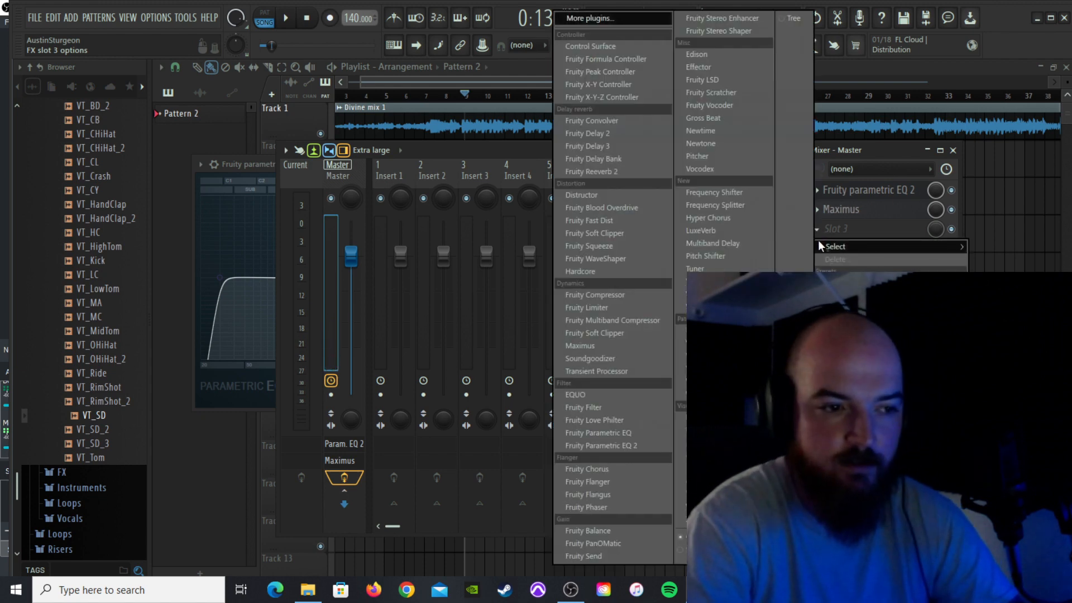
click(586, 308)
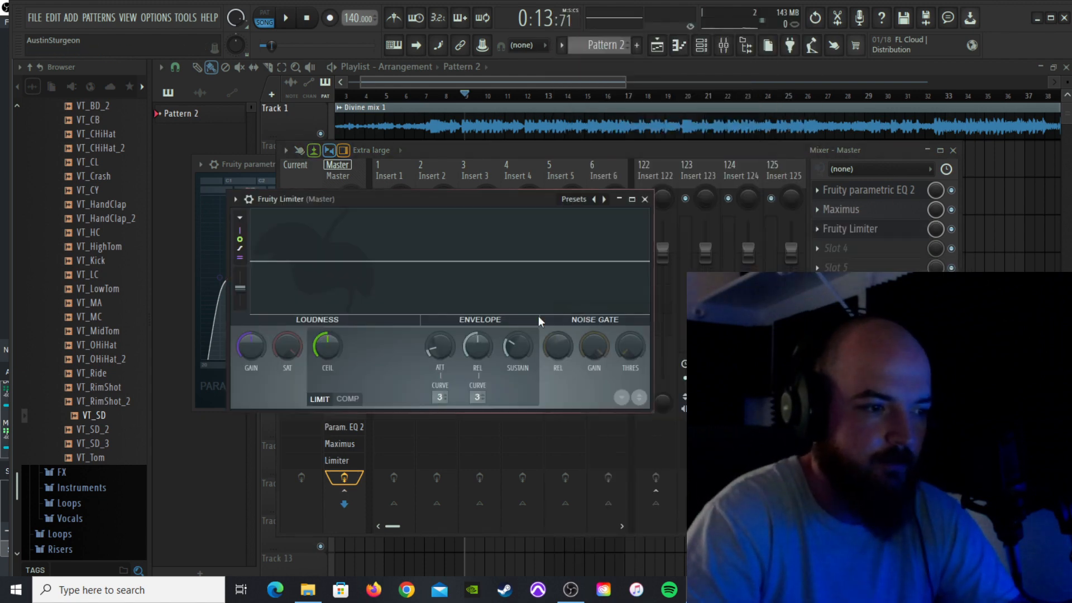
click(347, 400)
click(326, 399)
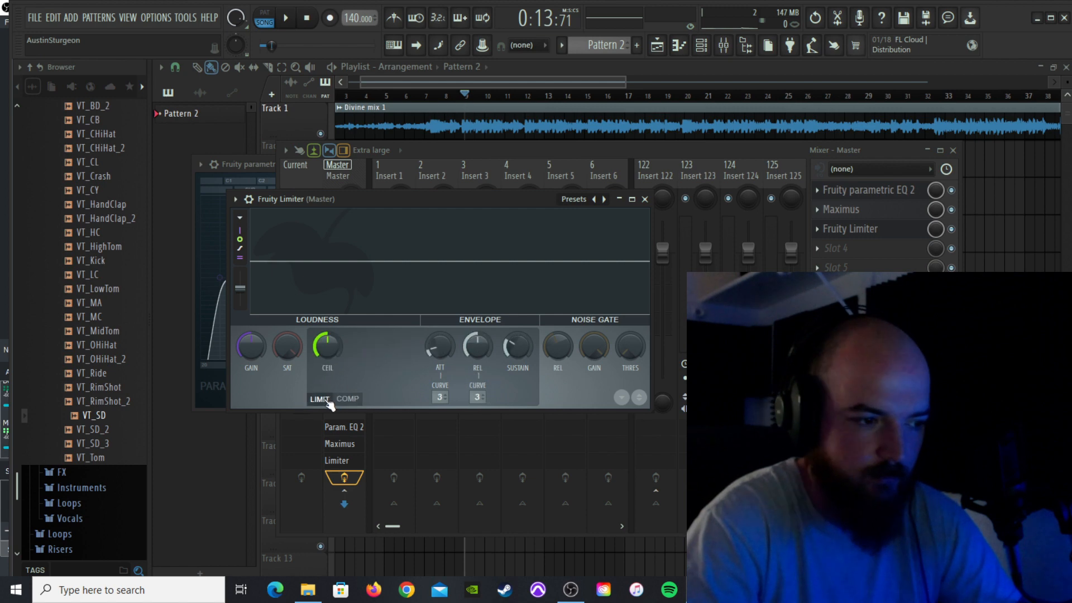
drag(328, 351, 327, 360)
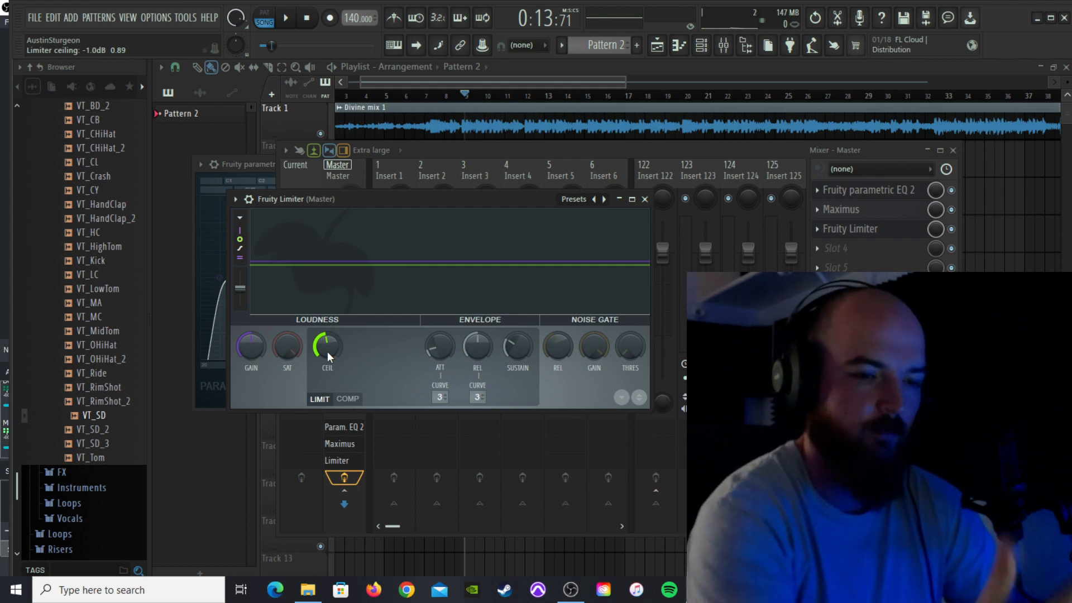
Step: Play the track to check how the limiter acts on the signal, and close the Fruity Limiter window
key(space)
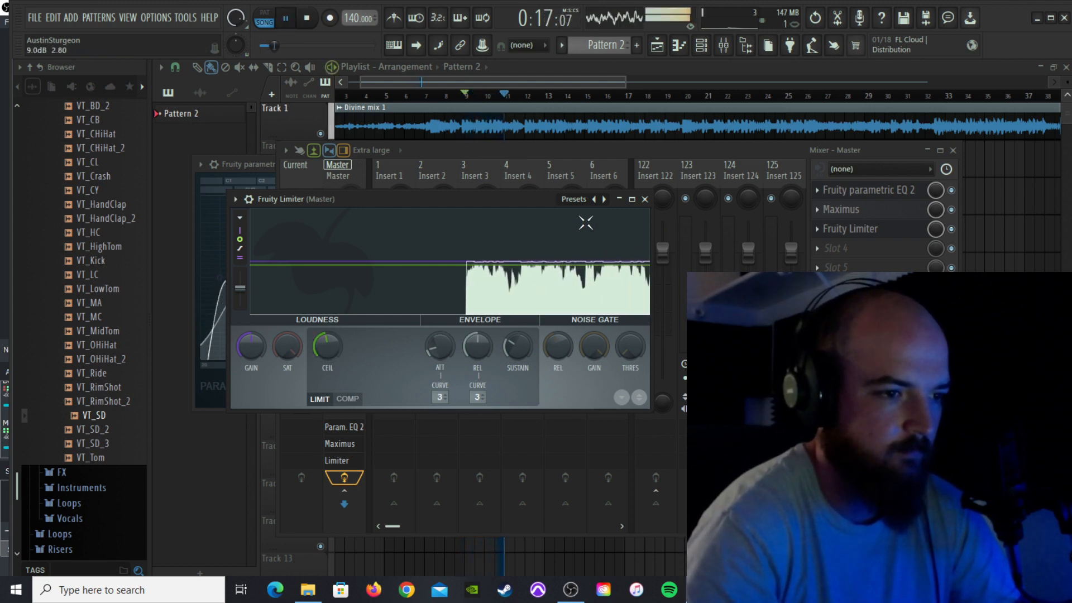
key(space)
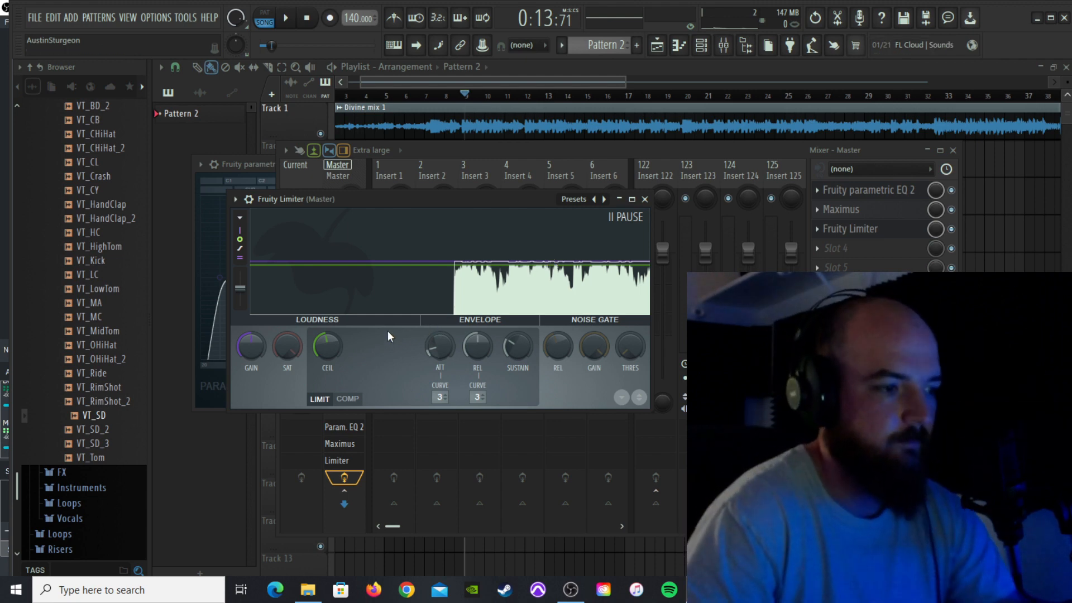
drag(279, 348, 279, 330)
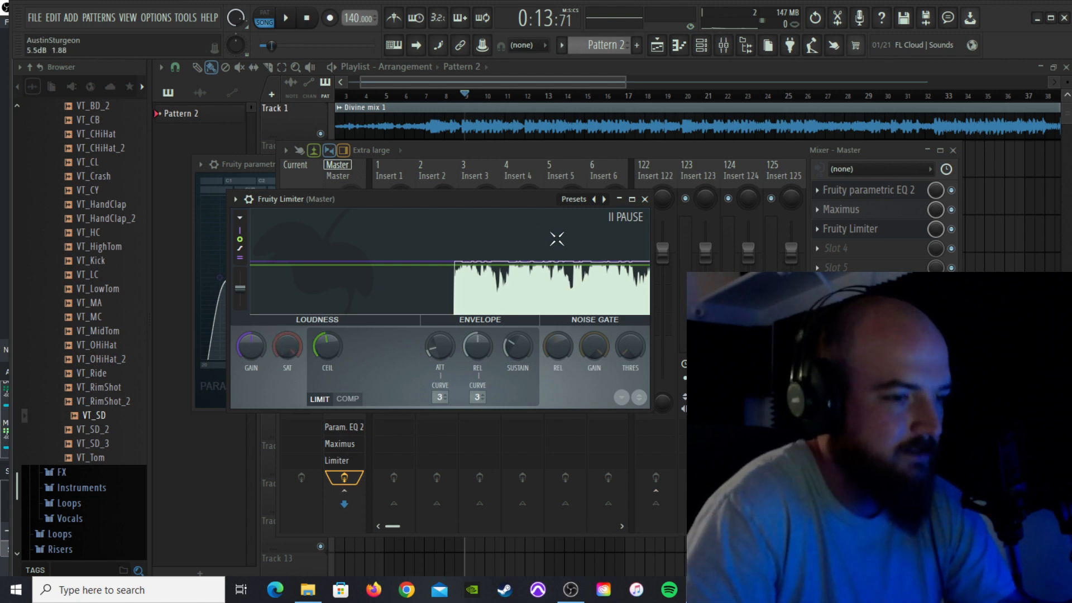
click(645, 199)
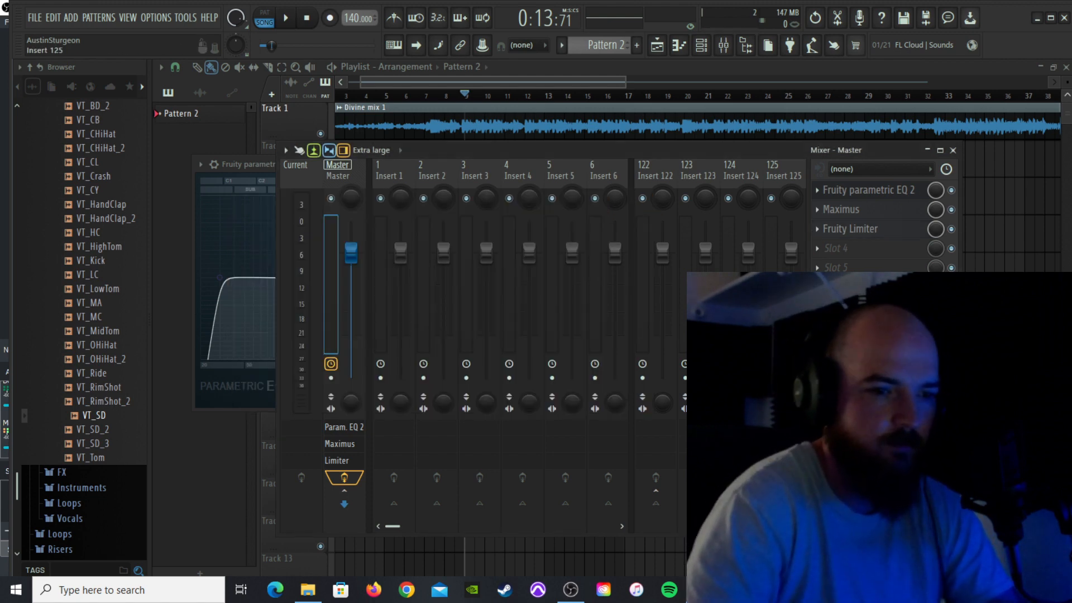
Step: Load Youlean Loudness Meter 2 into slot 4 of the master track and measure the track's loudness during playback
click(821, 252)
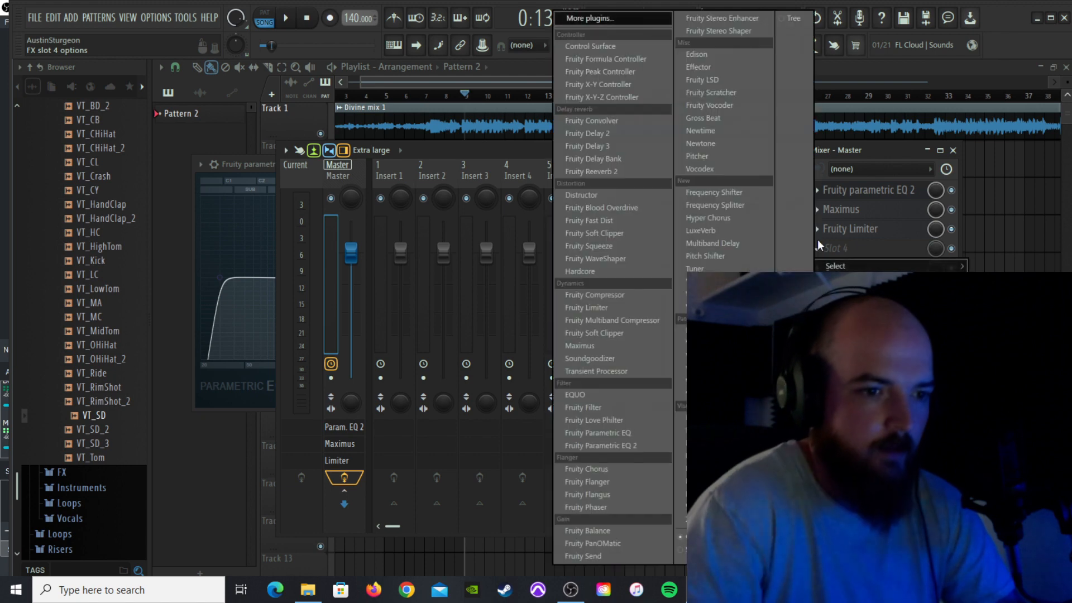
click(592, 18)
scroll(522, 299, down, 15)
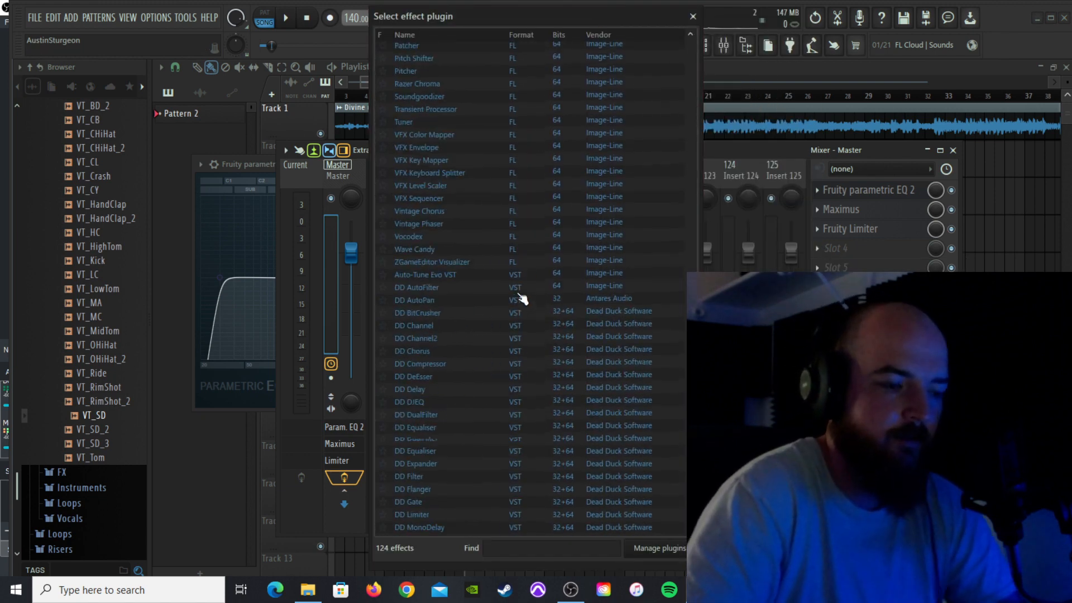
double_click(403, 530)
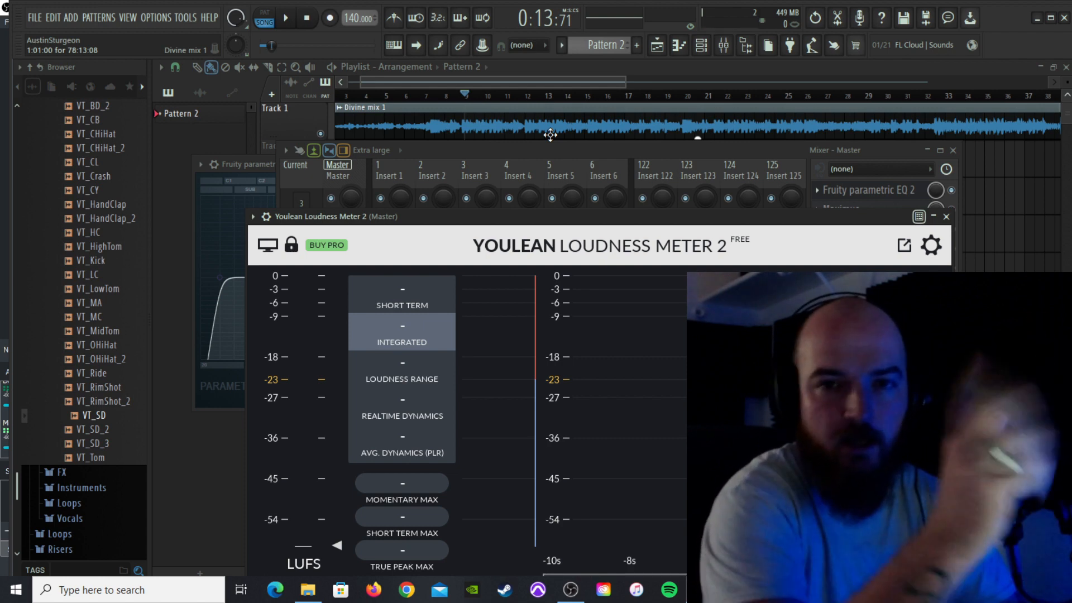
key(space)
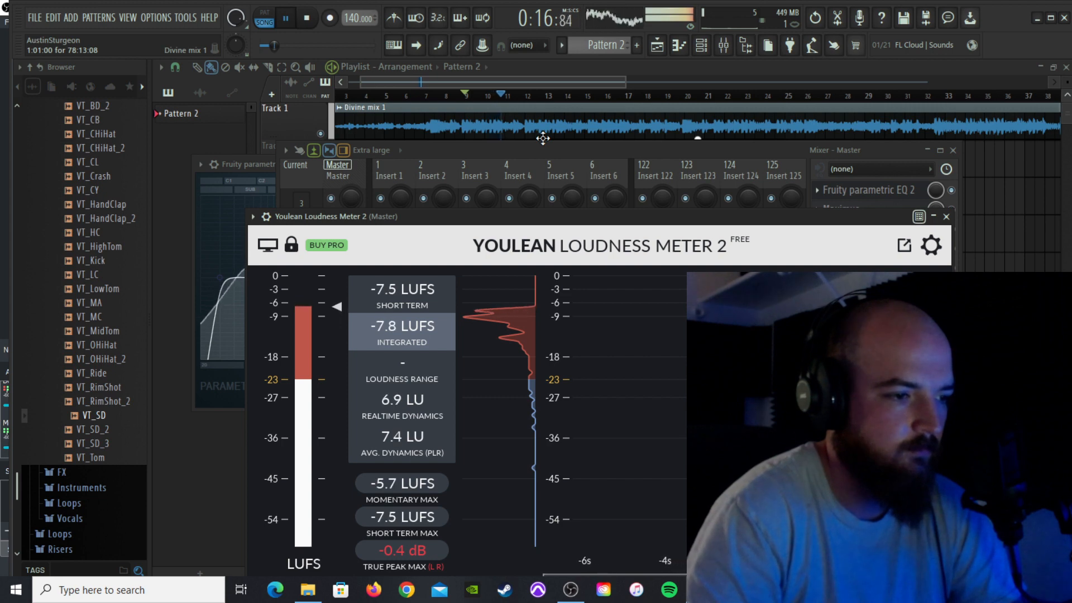
key(space)
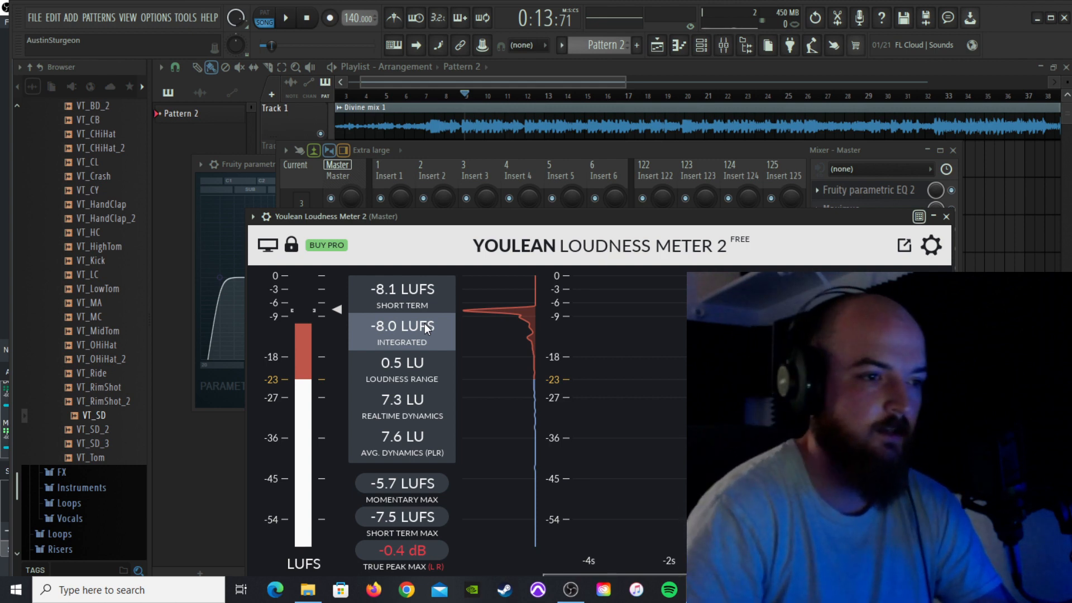
Step: Compare the track with and without the master effects chain in playback, leaving all the master effects enabled
click(657, 154)
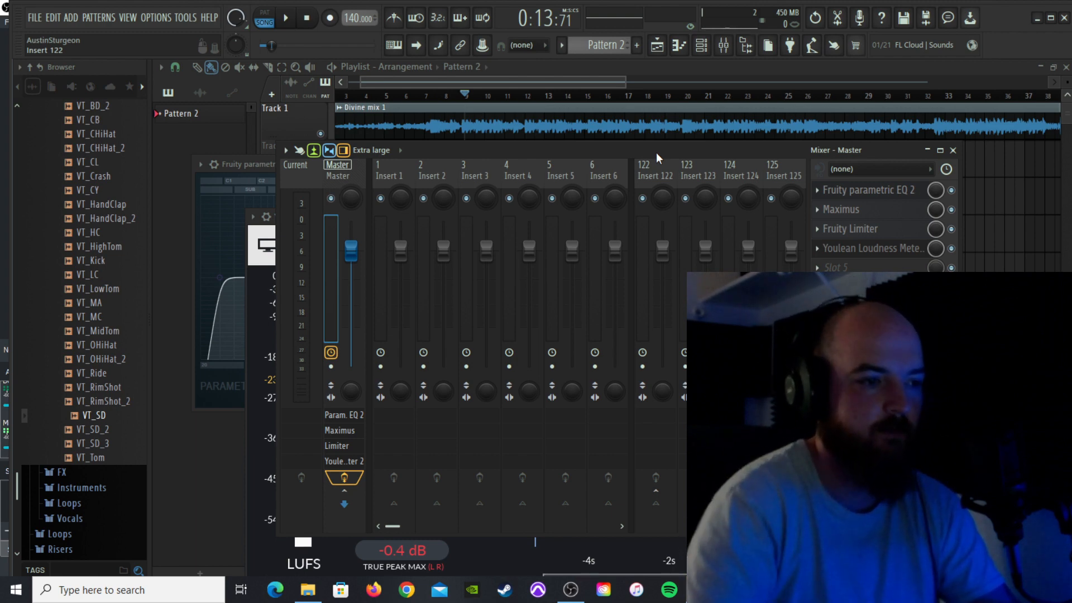
click(346, 481)
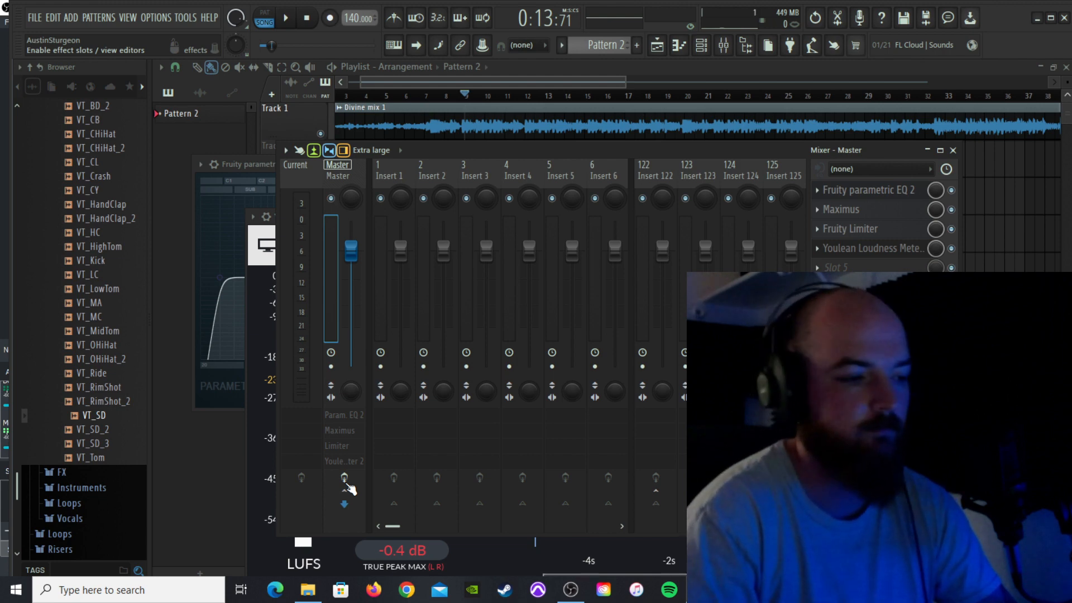
key(space)
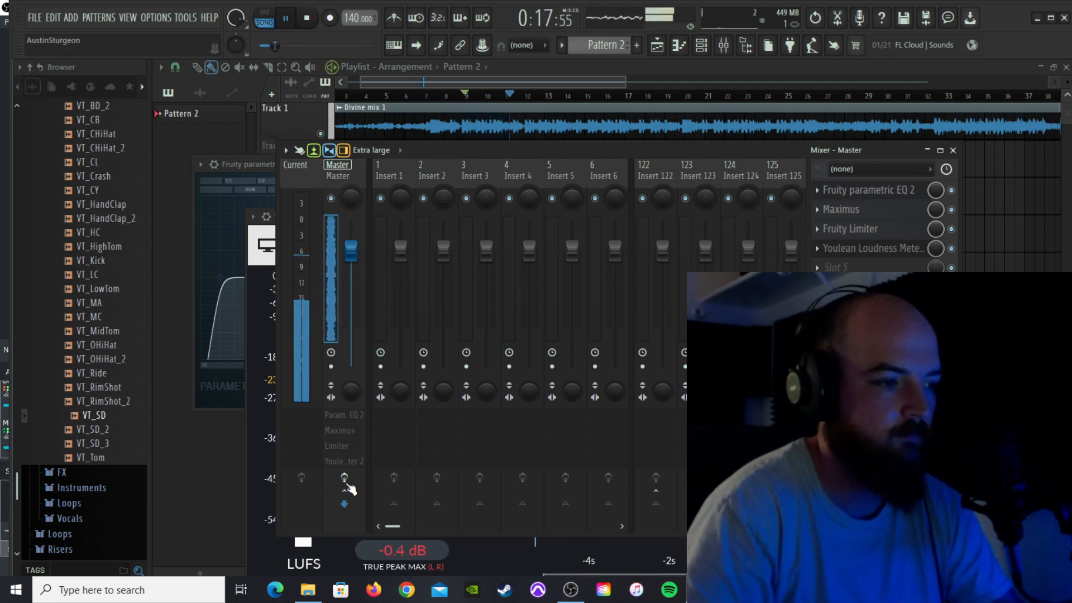
key(space)
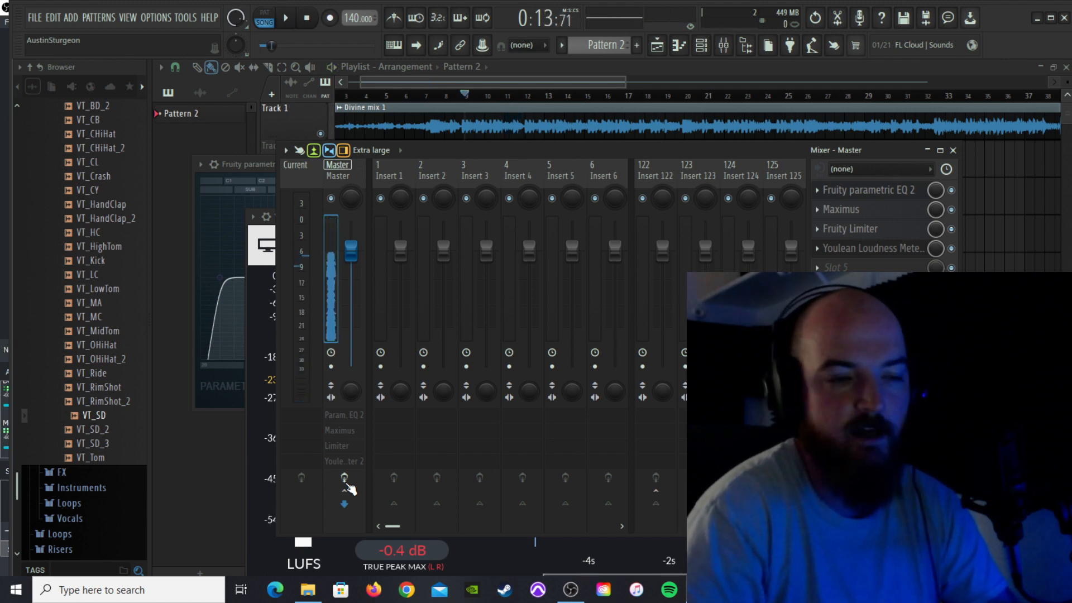
key(space)
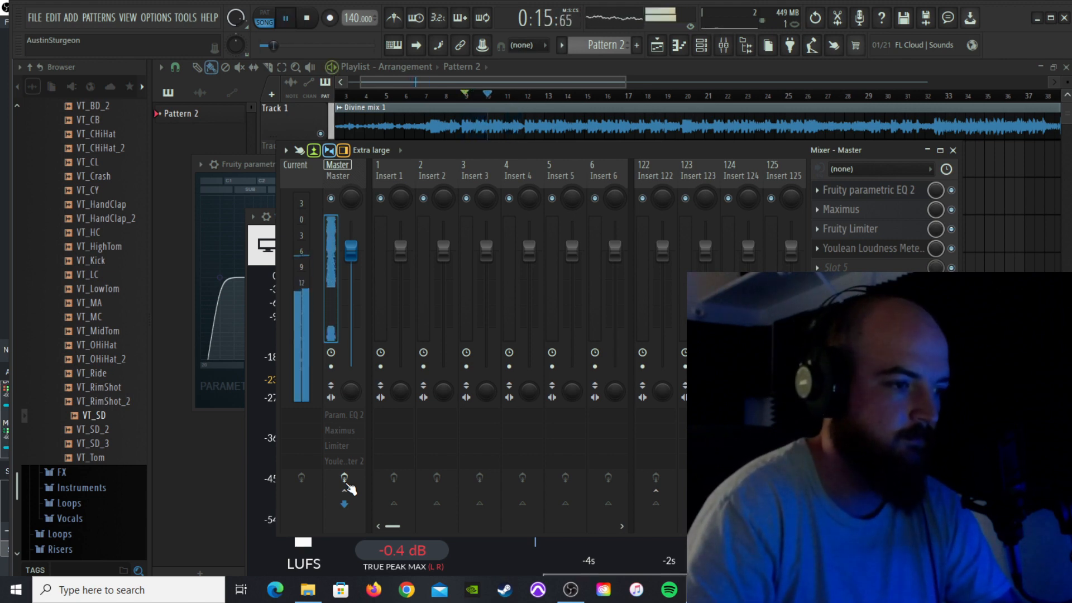
click(345, 480)
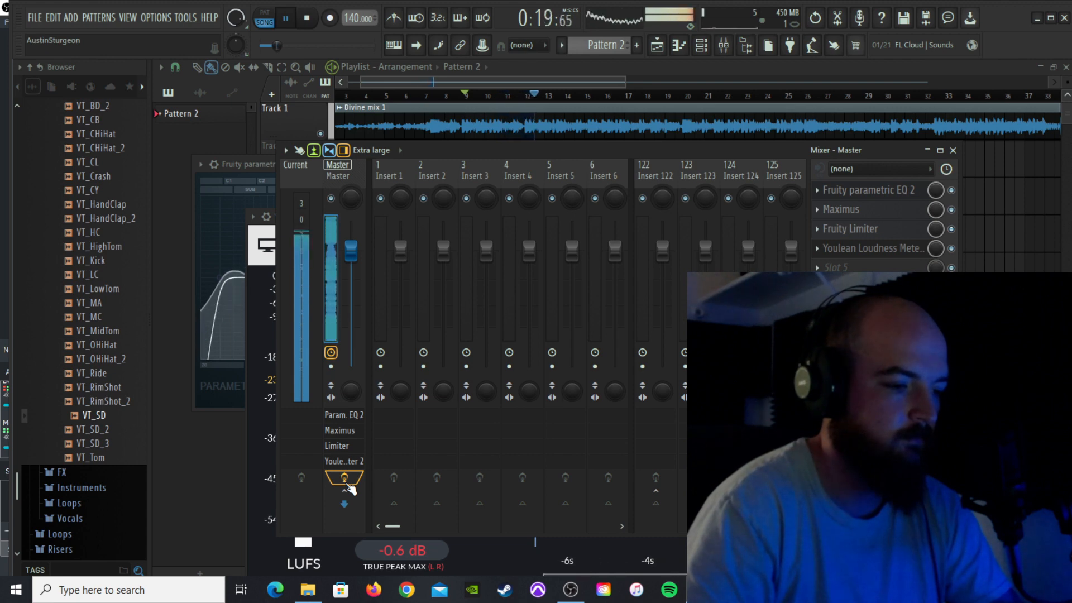
click(345, 480)
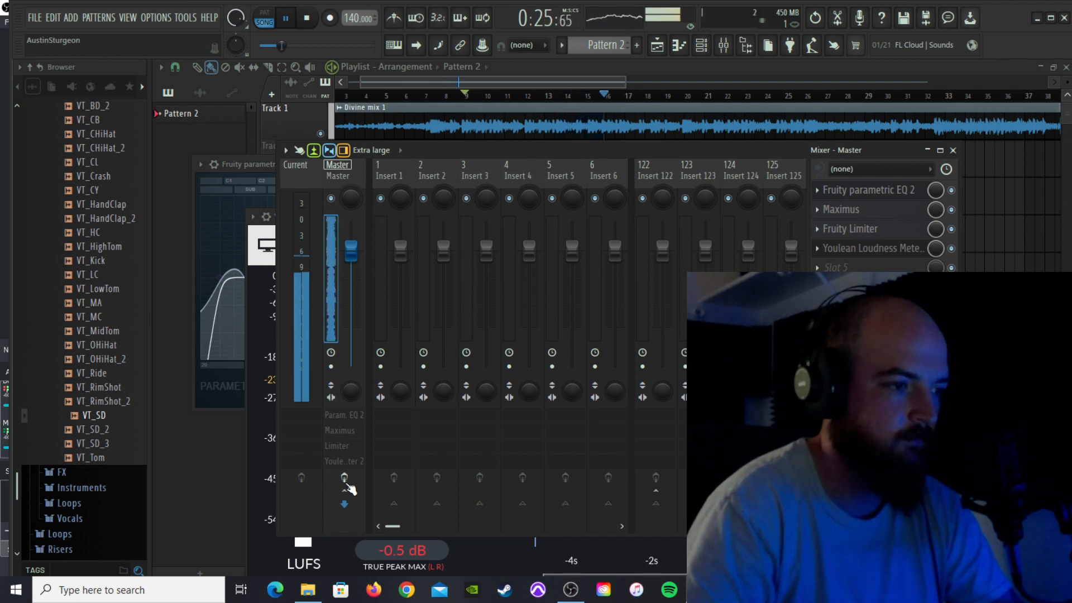
click(345, 480)
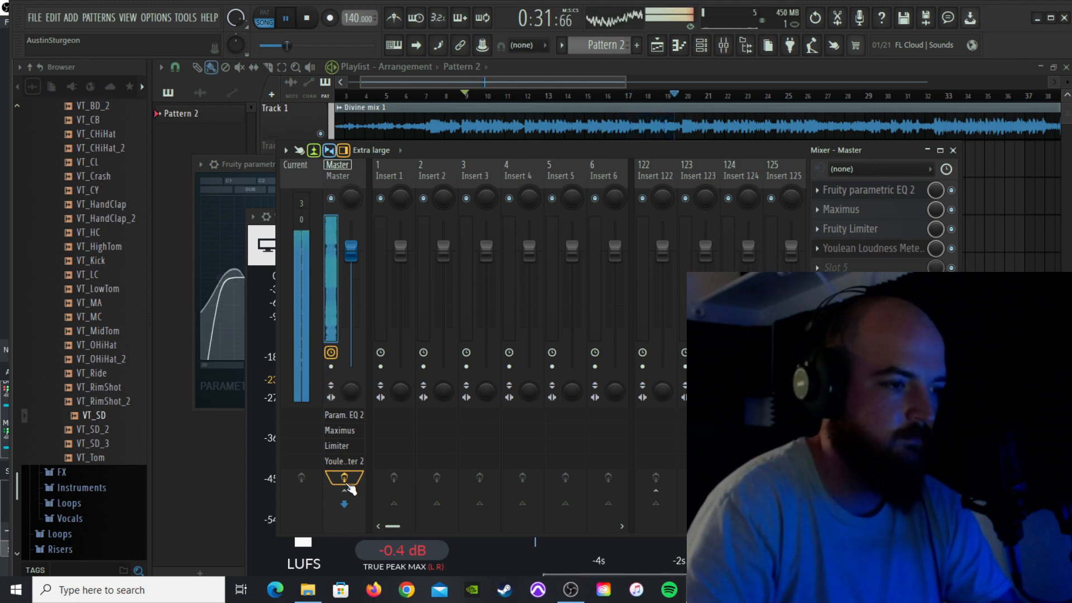
key(space)
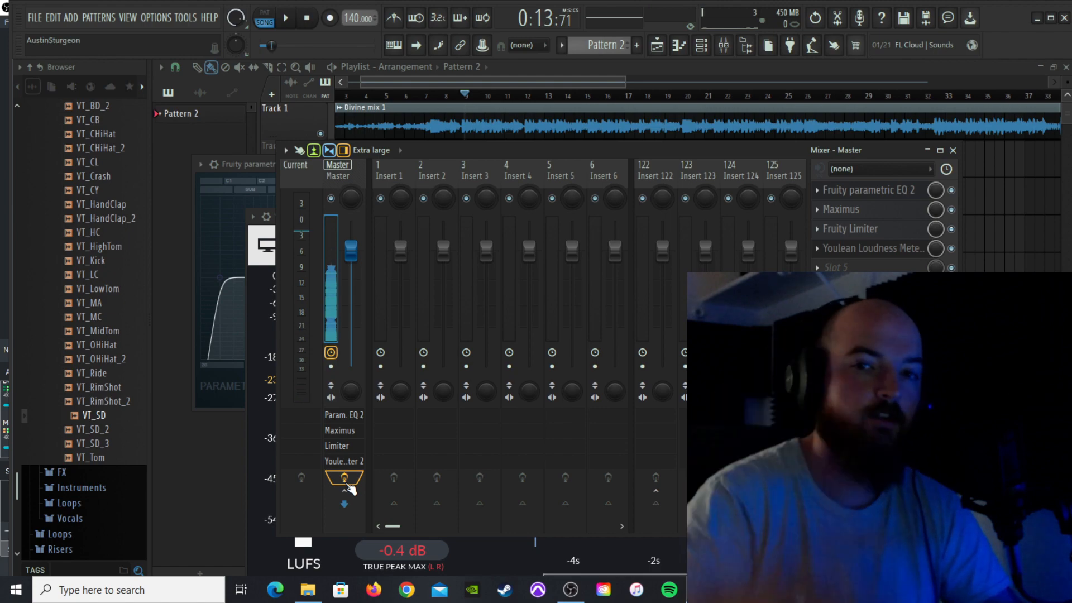